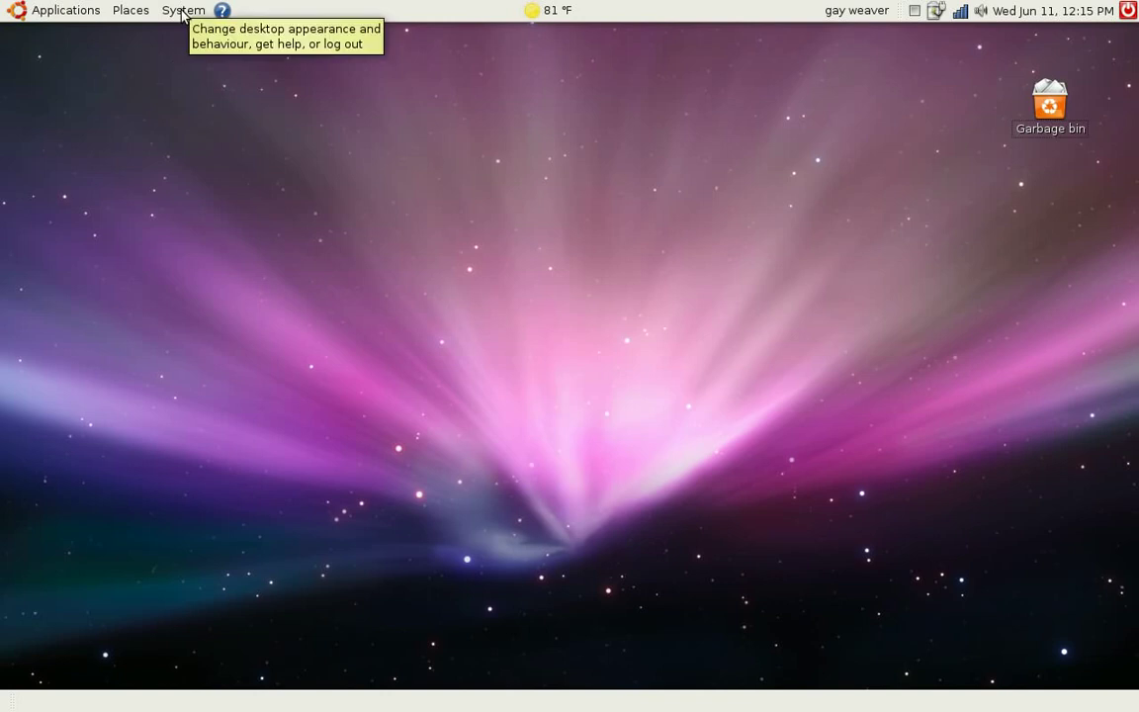
Open Synaptic Package Manager and authorize it with the administrator password.
click(183, 12)
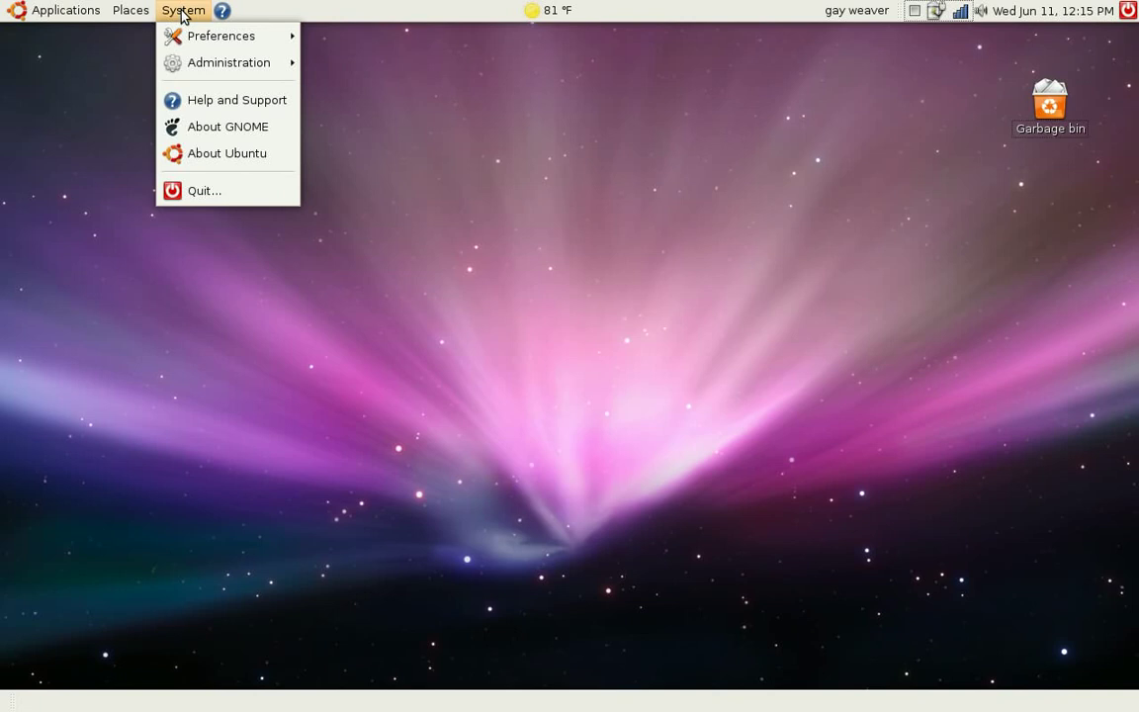
mouse_move(208, 74)
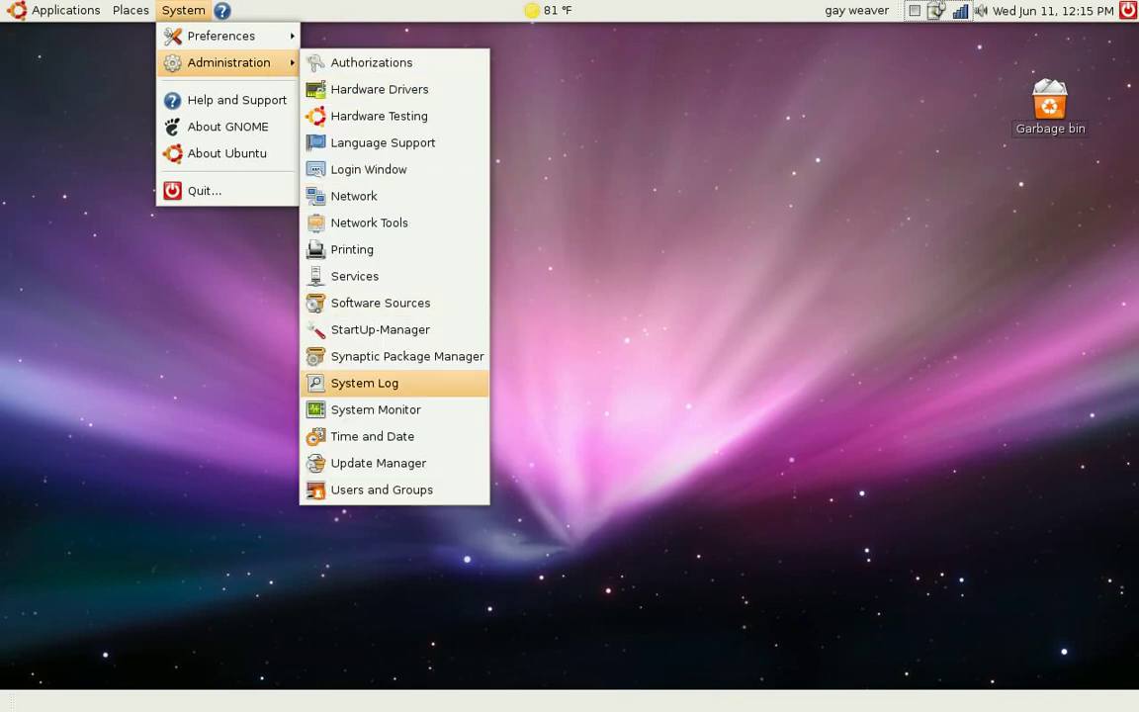
click(422, 362)
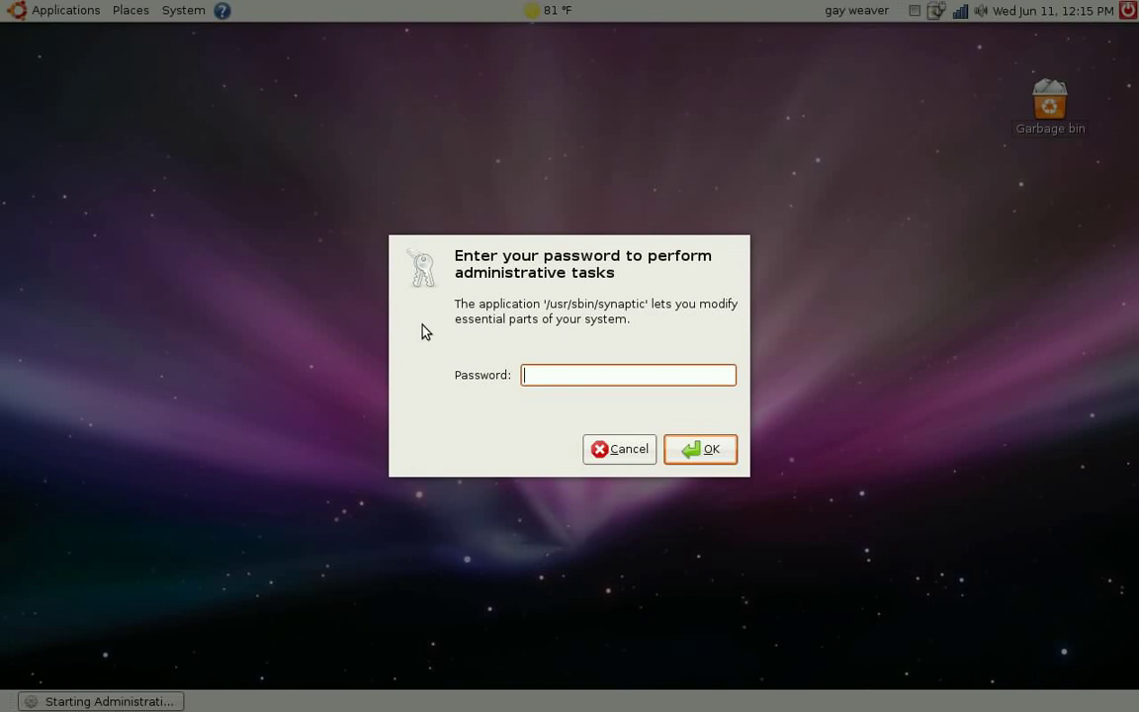
text(********)
key(Return)
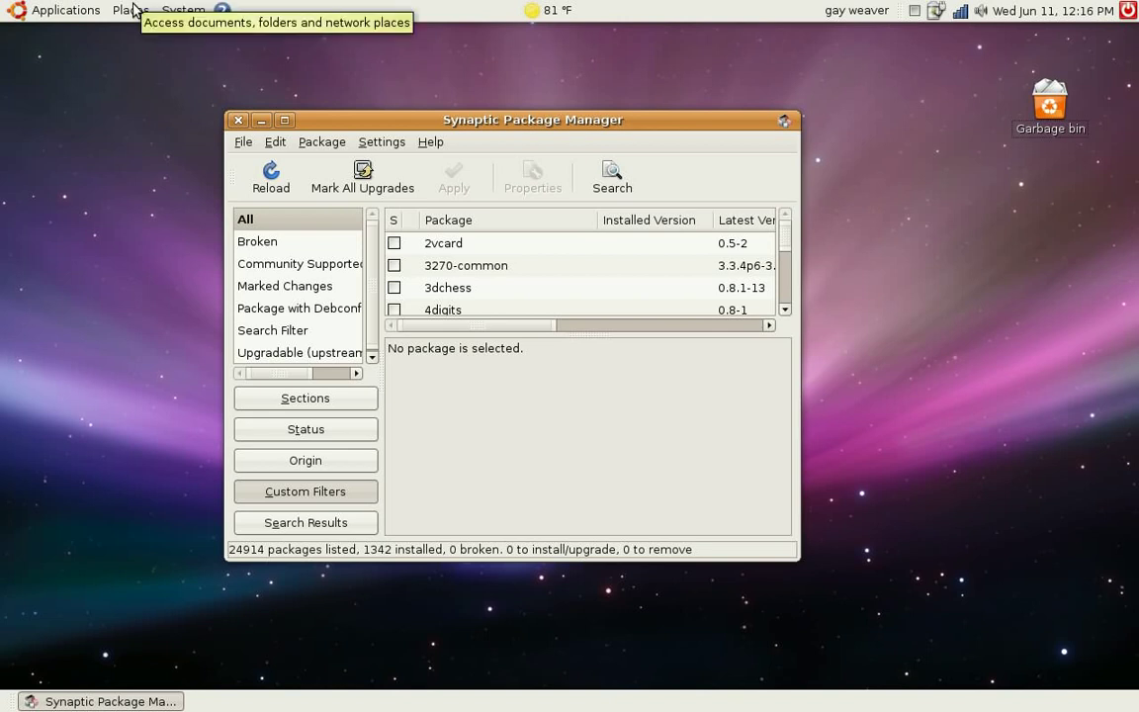
Open a Terminal window and place it over the Synaptic Package Manager window.
click(67, 16)
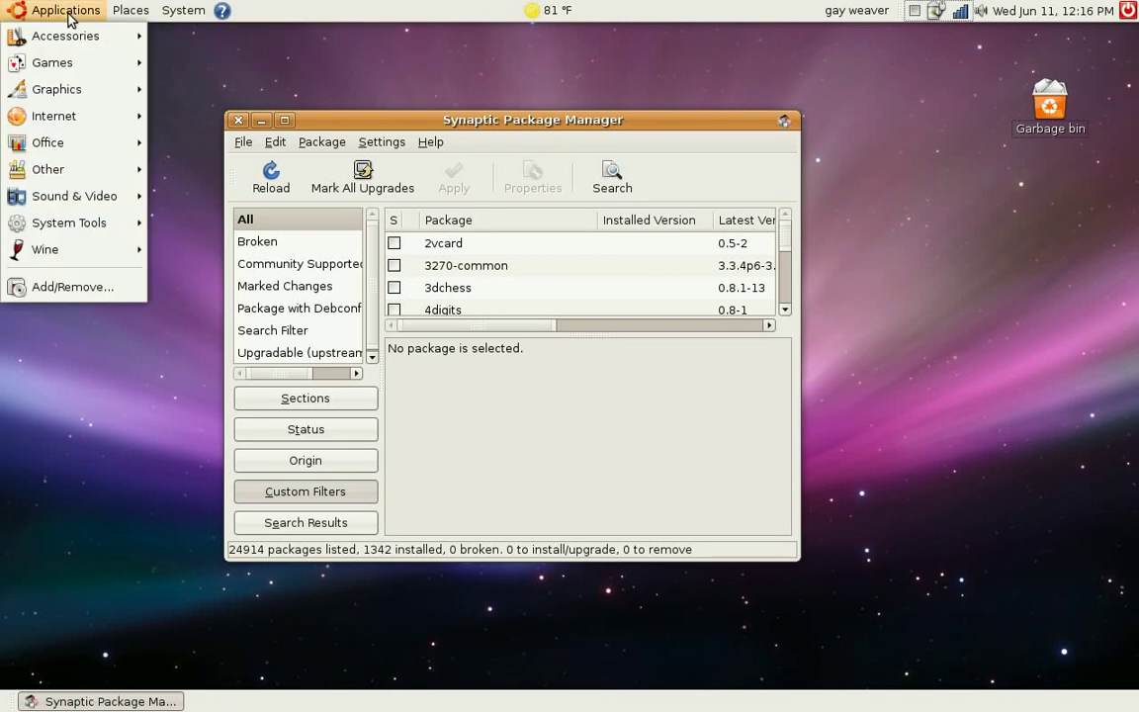
mouse_move(96, 40)
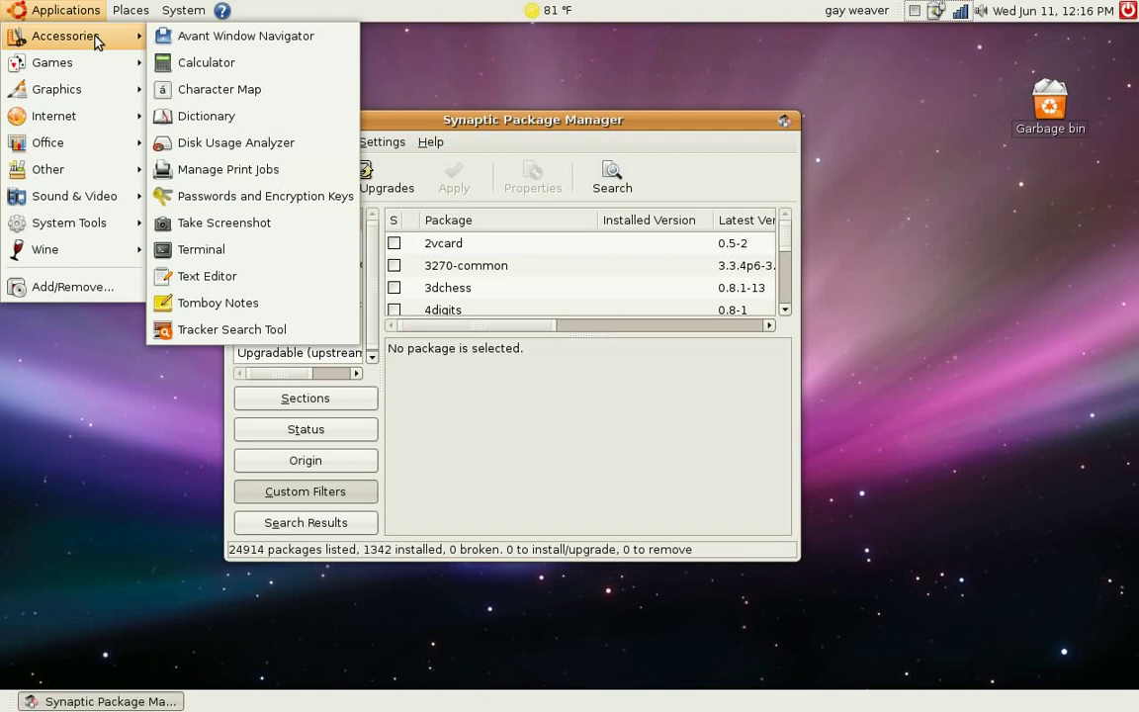
click(262, 257)
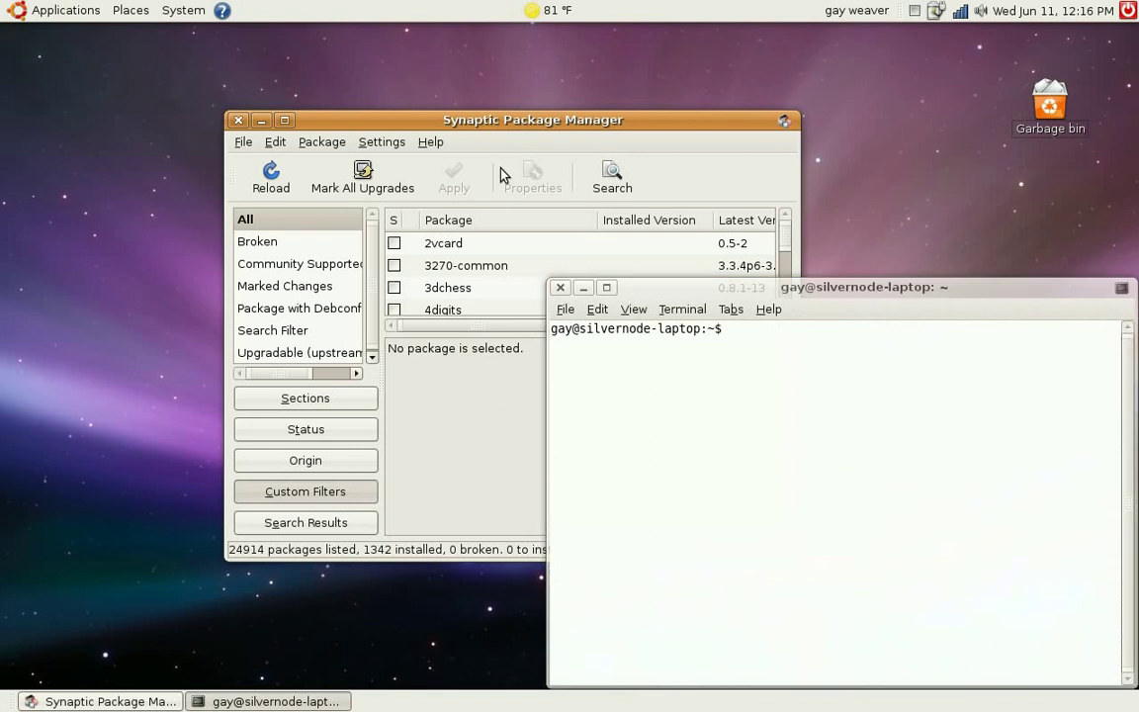
drag(797, 288, 474, 99)
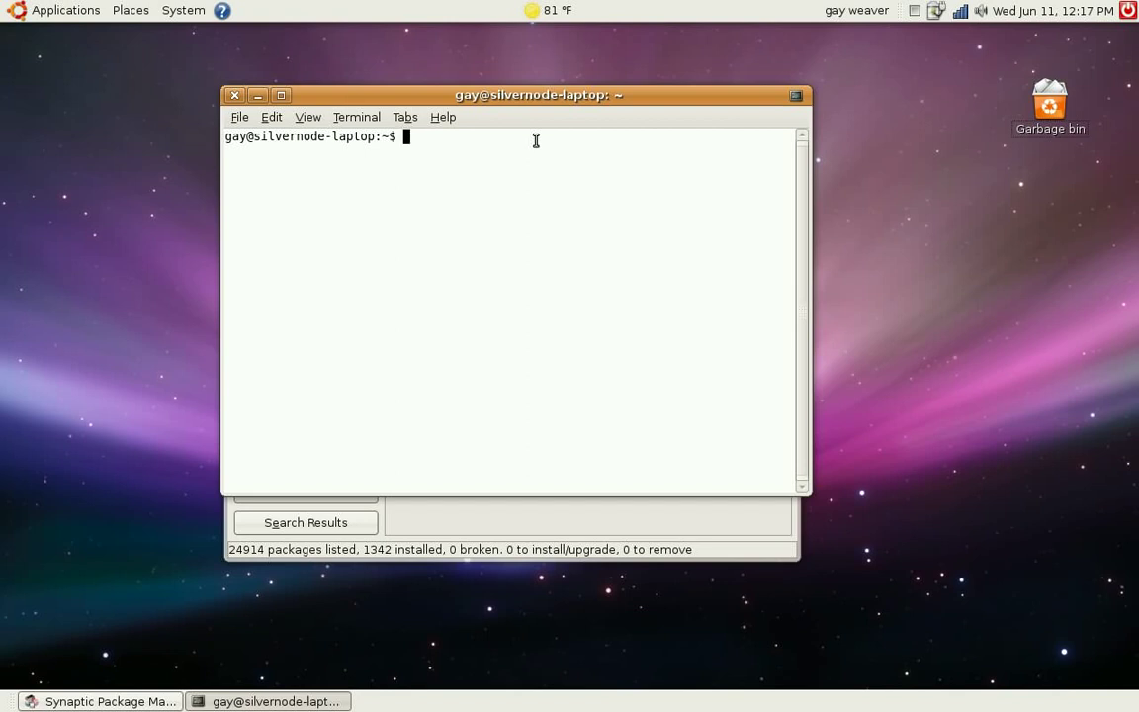
Refresh the package lists by running "sudo apt-get update" and authenticate with the sudo password.
text(sudo apt-get )
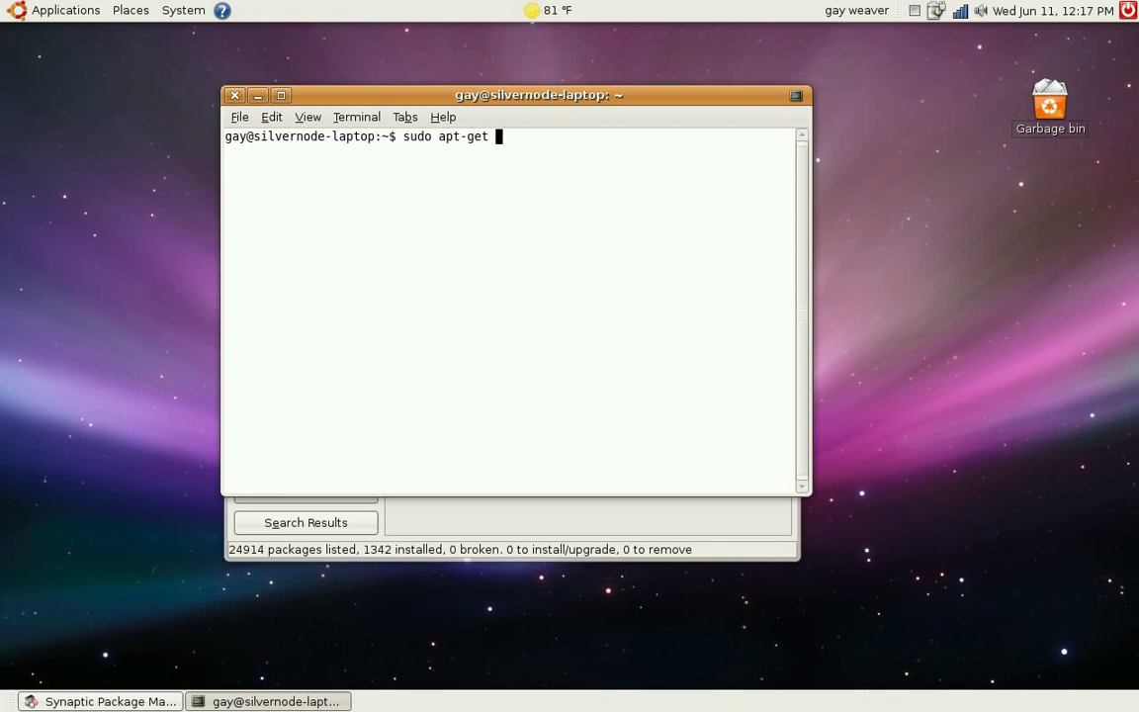
text(update)
key(Return)
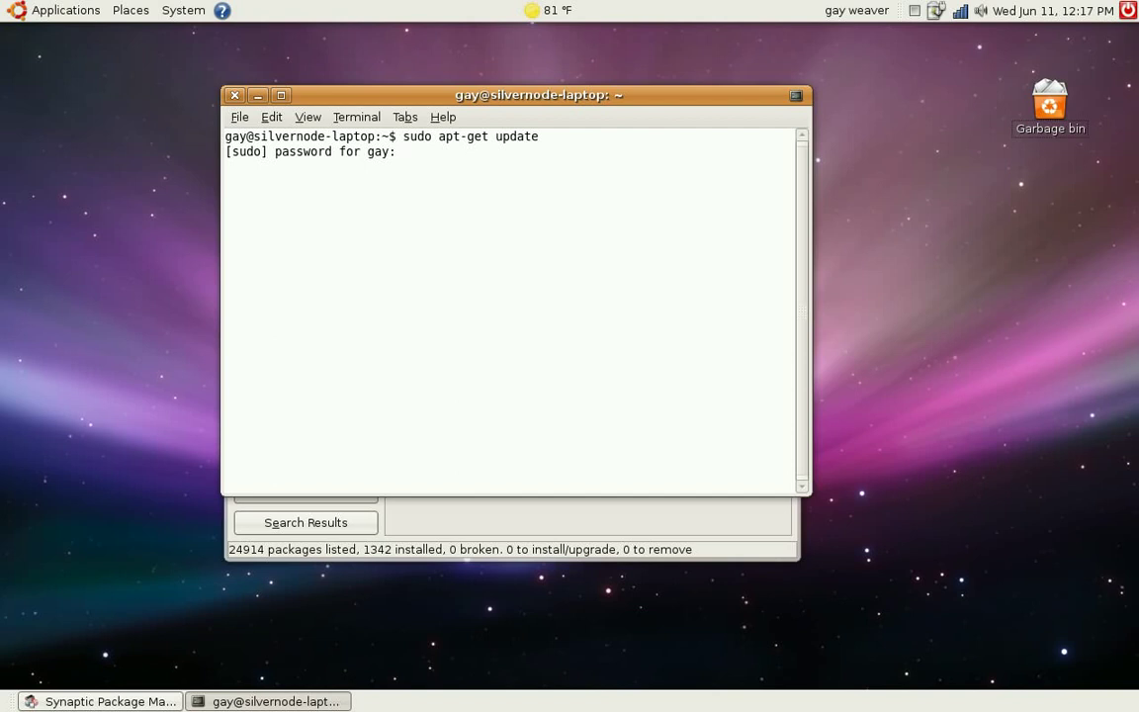
key(Return)
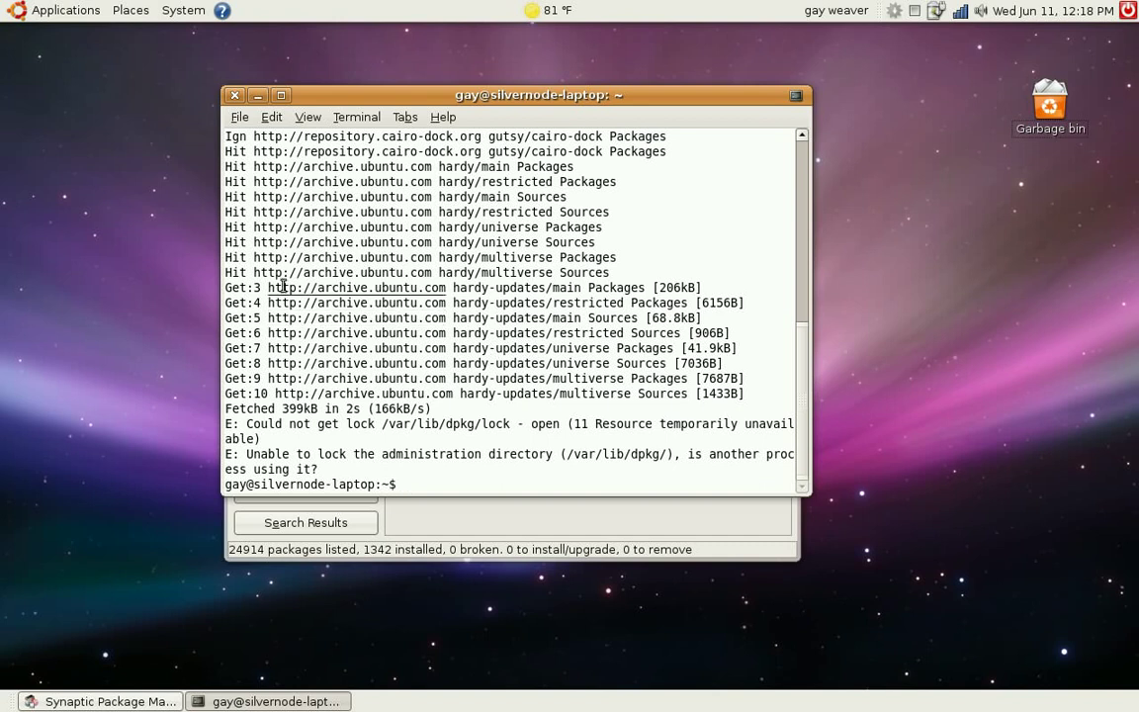
Review the package update output from beginning to end and close the terminal.
scroll(440, 314, up, 2)
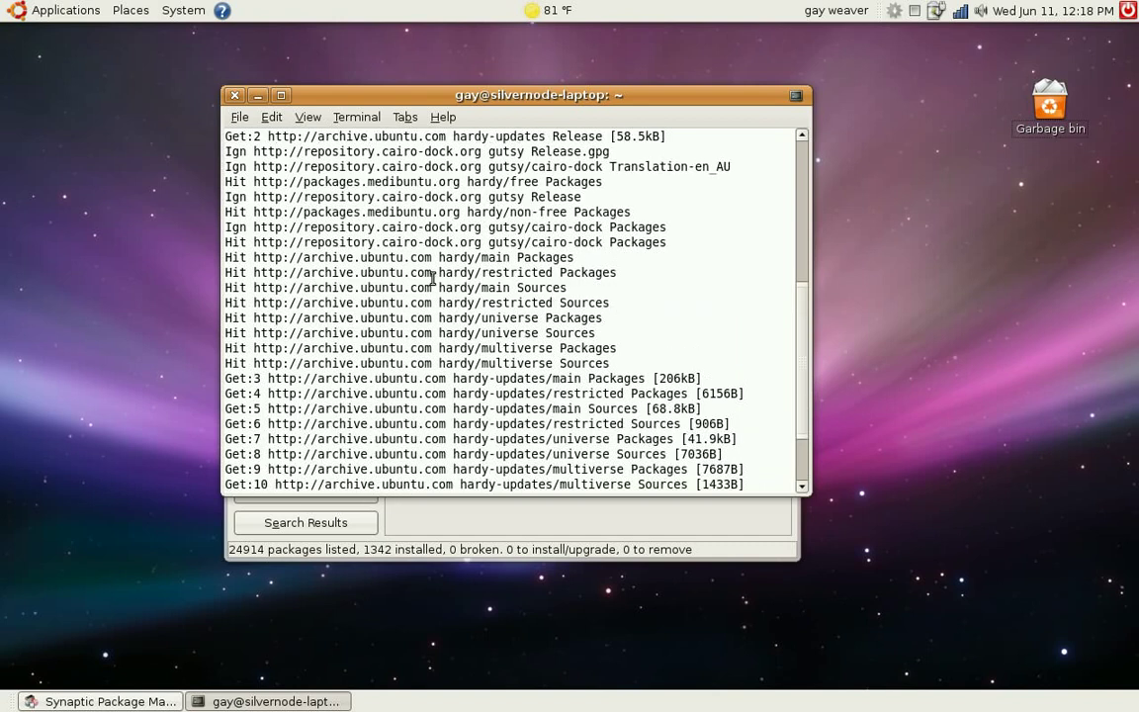
scroll(432, 278, up, 7)
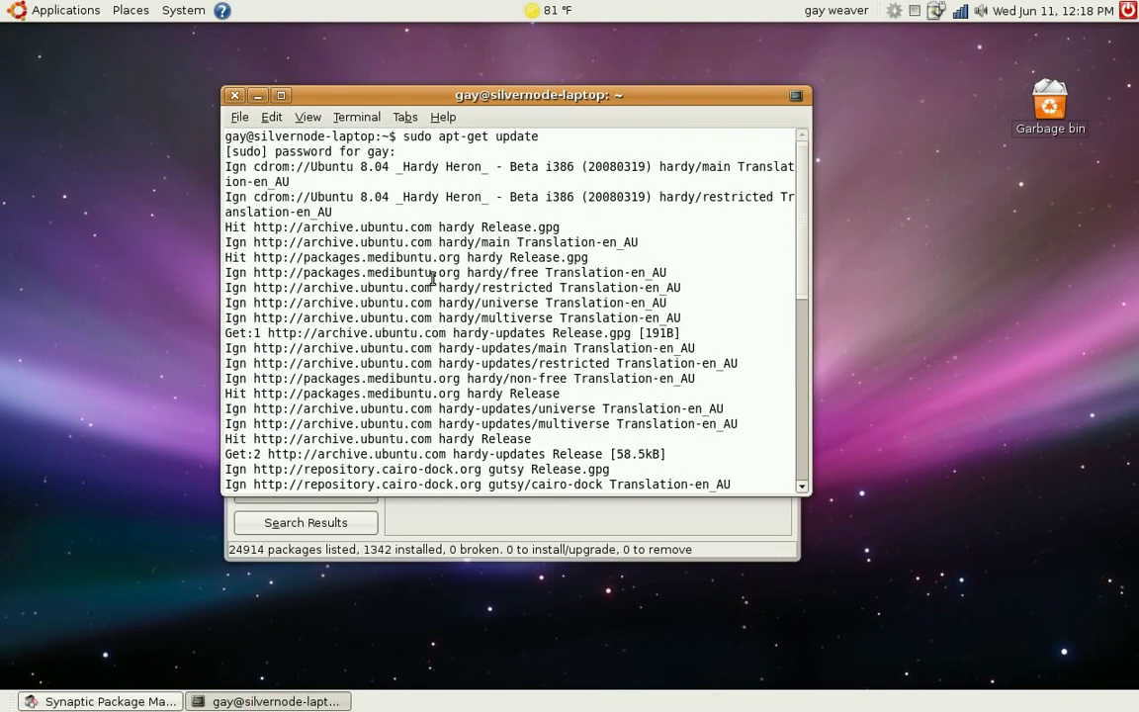
scroll(433, 278, down, 7)
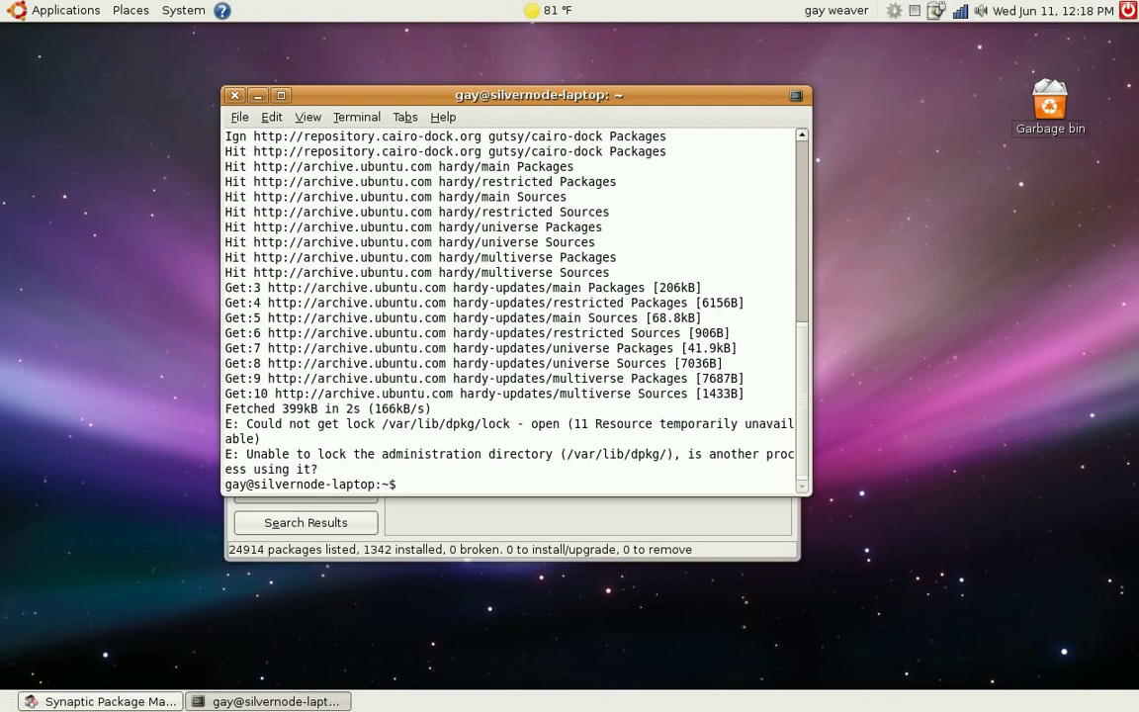
click(234, 96)
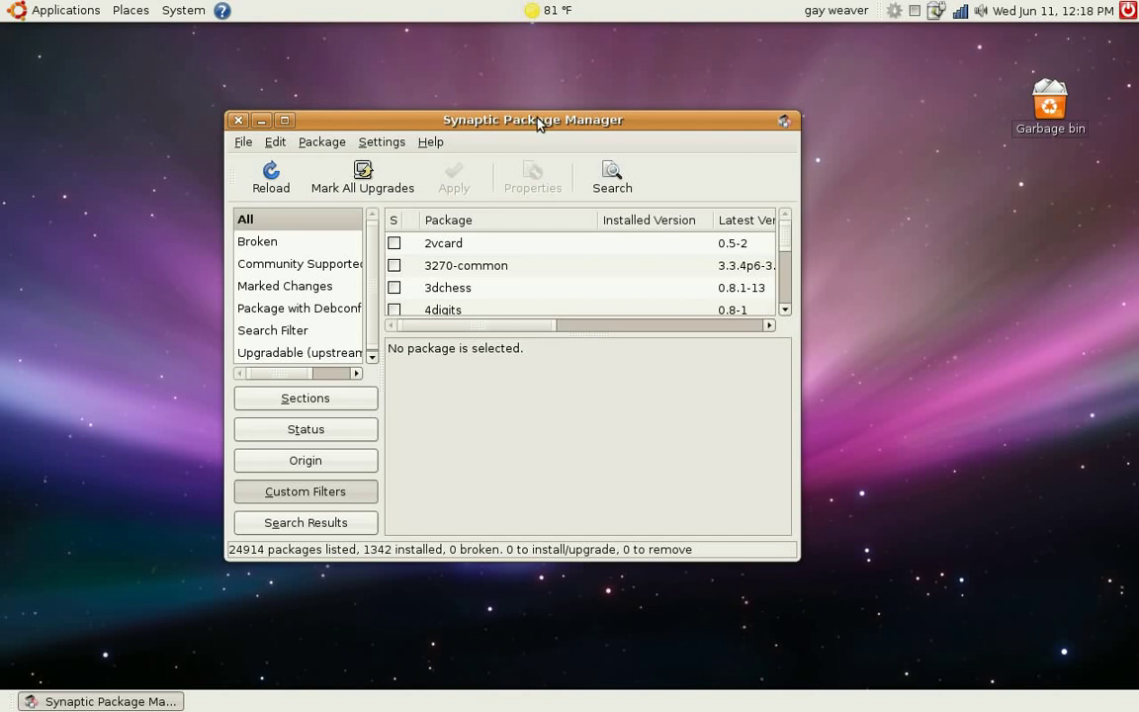
Search the packages' descriptions and names for "flash" in Synaptic.
click(612, 180)
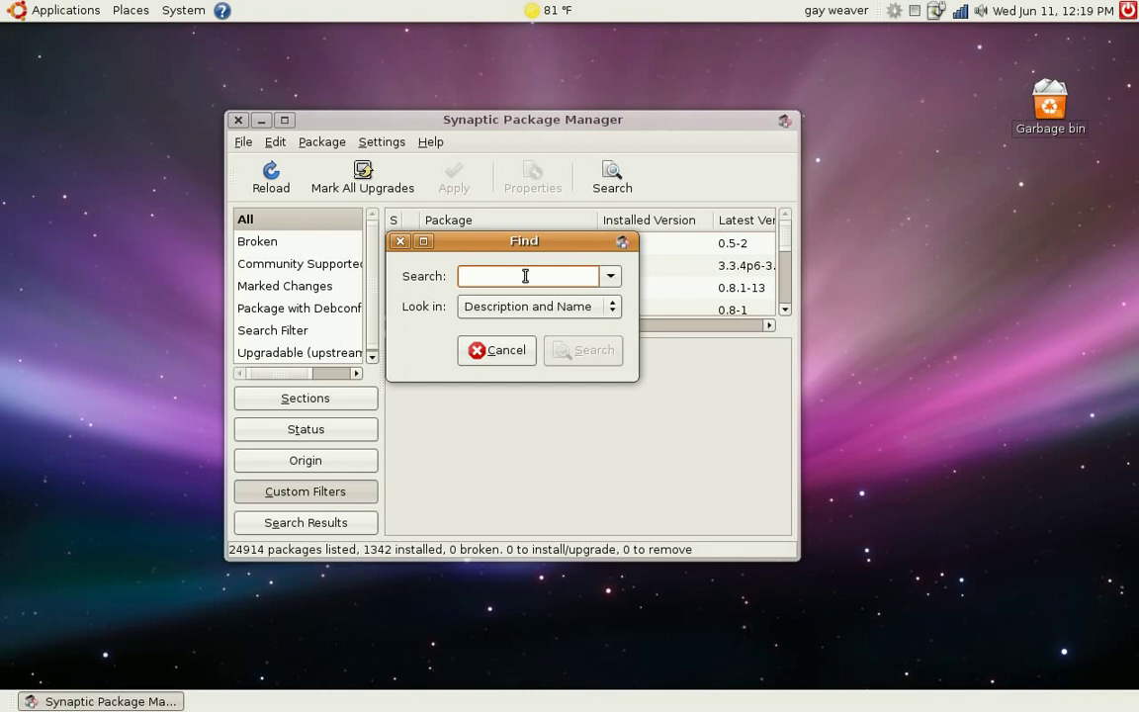
text(flash)
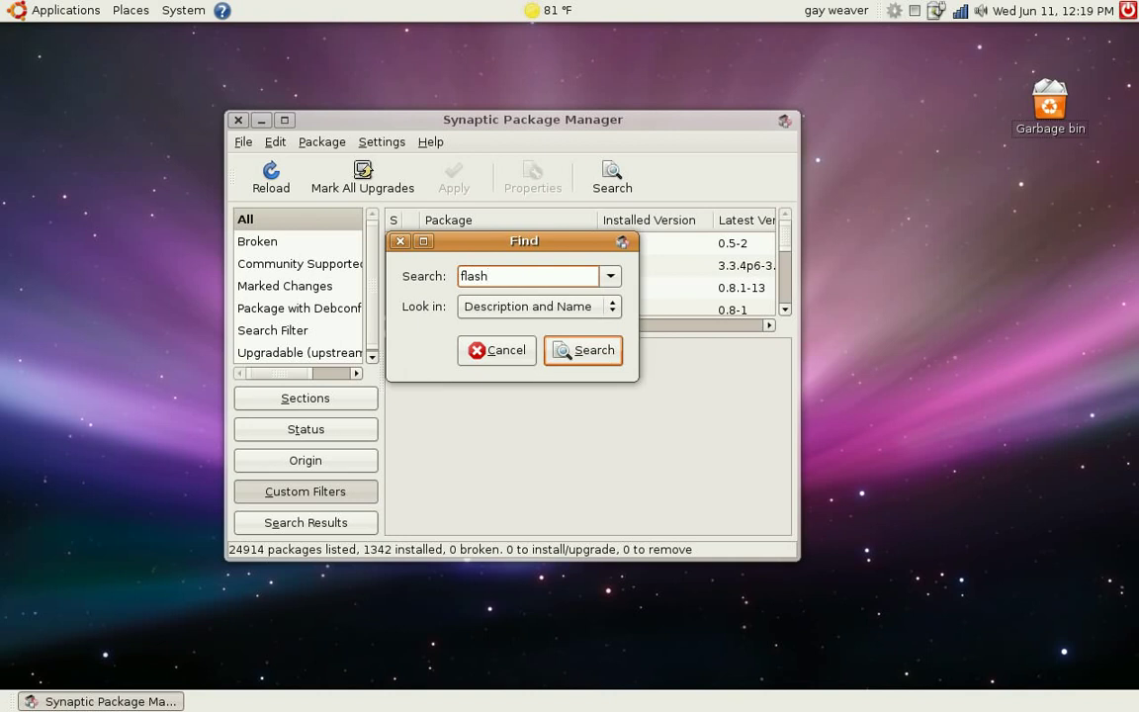
key(Return)
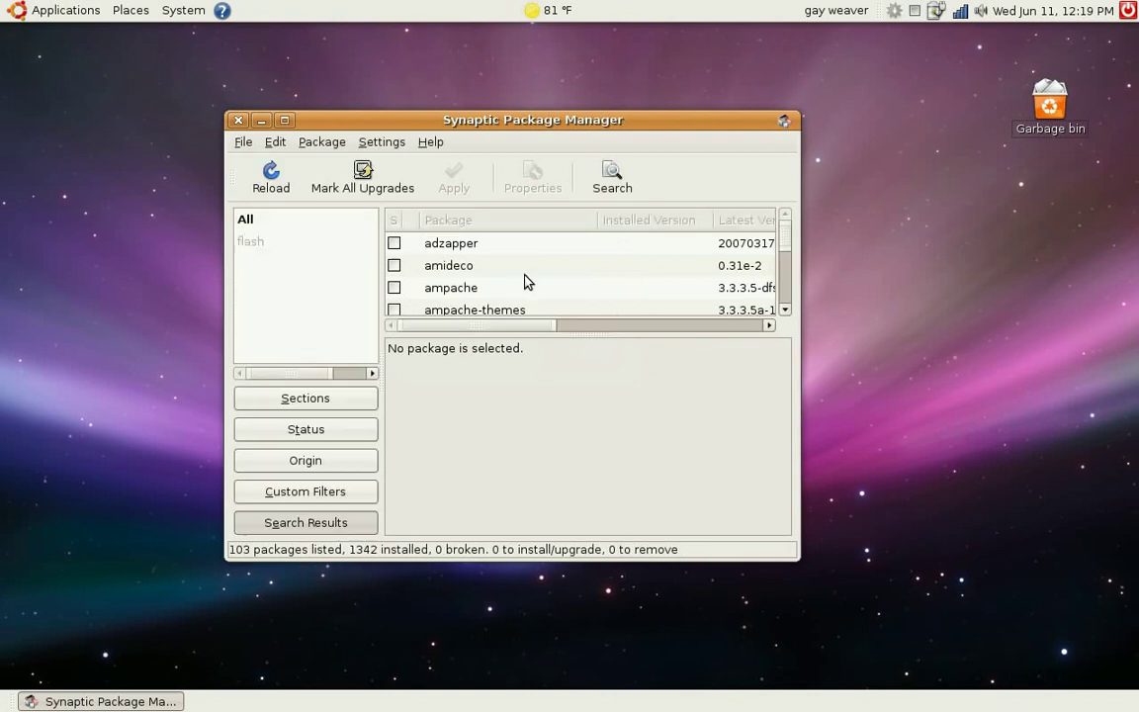
Select the flashplugin-nonfree package in the search results and read its description.
scroll(526, 282, down, 5)
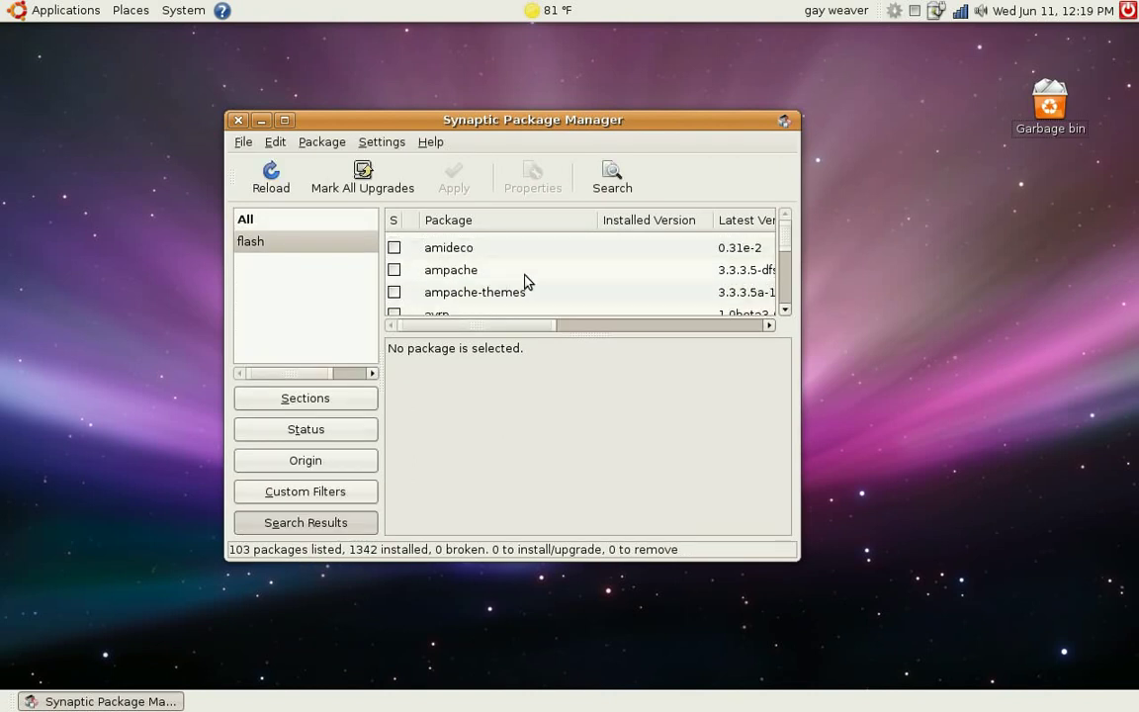
scroll(554, 292, down, 10)
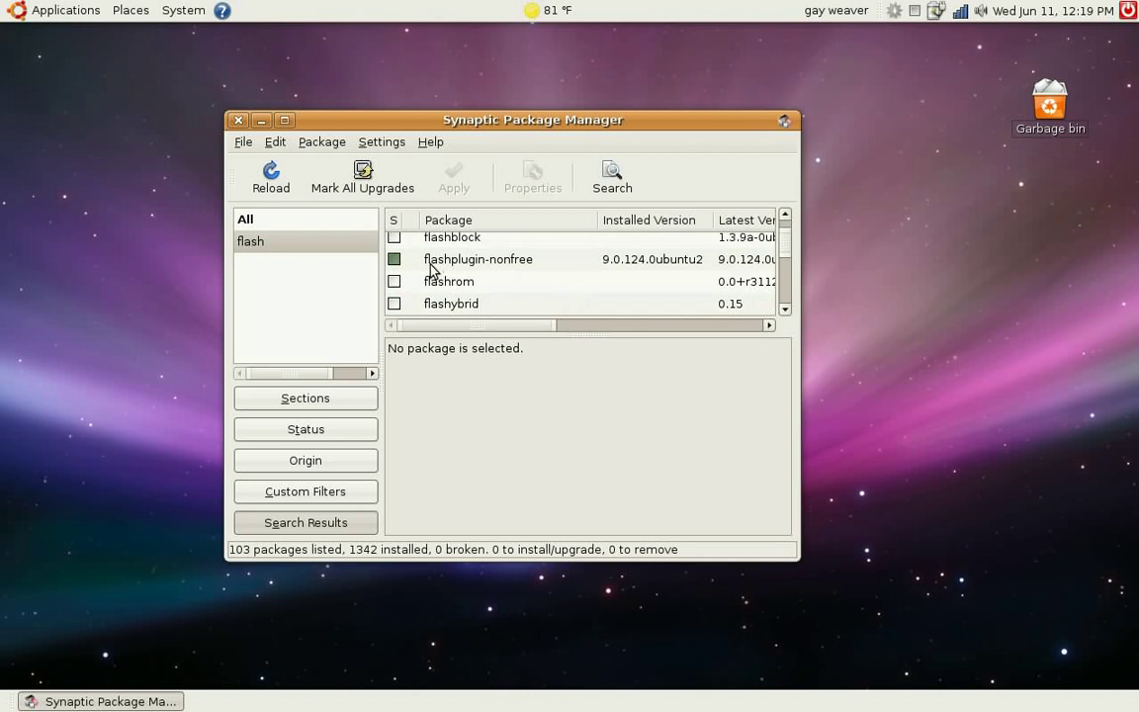
click(499, 265)
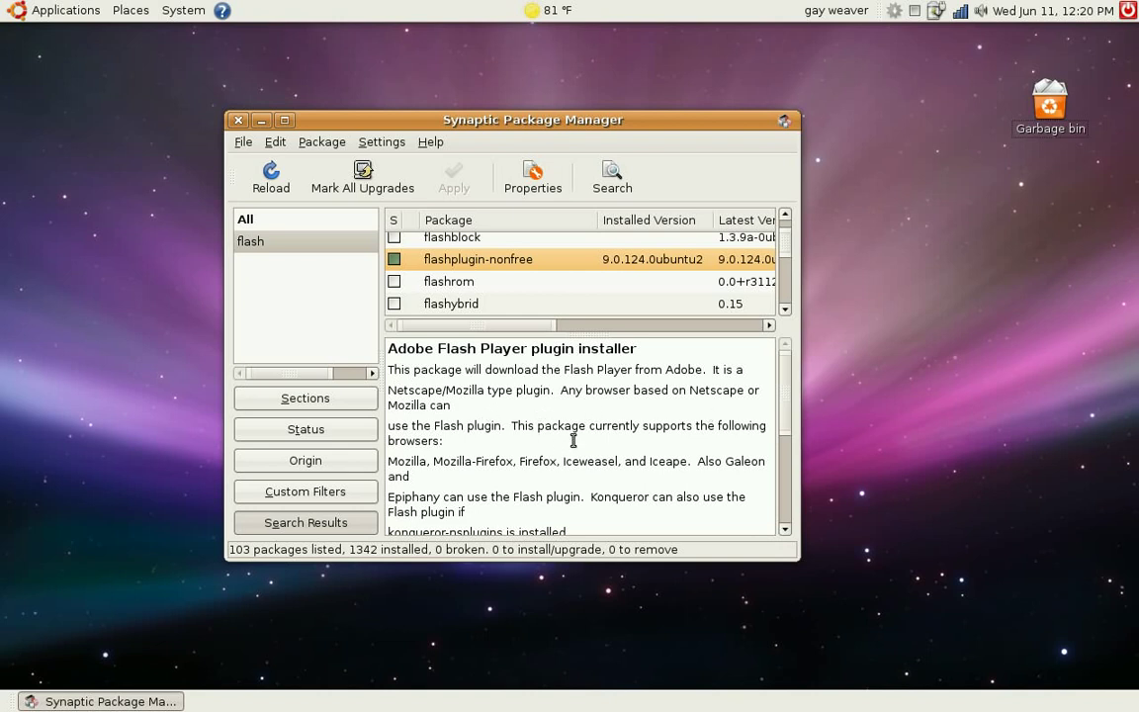
scroll(574, 441, down, 1)
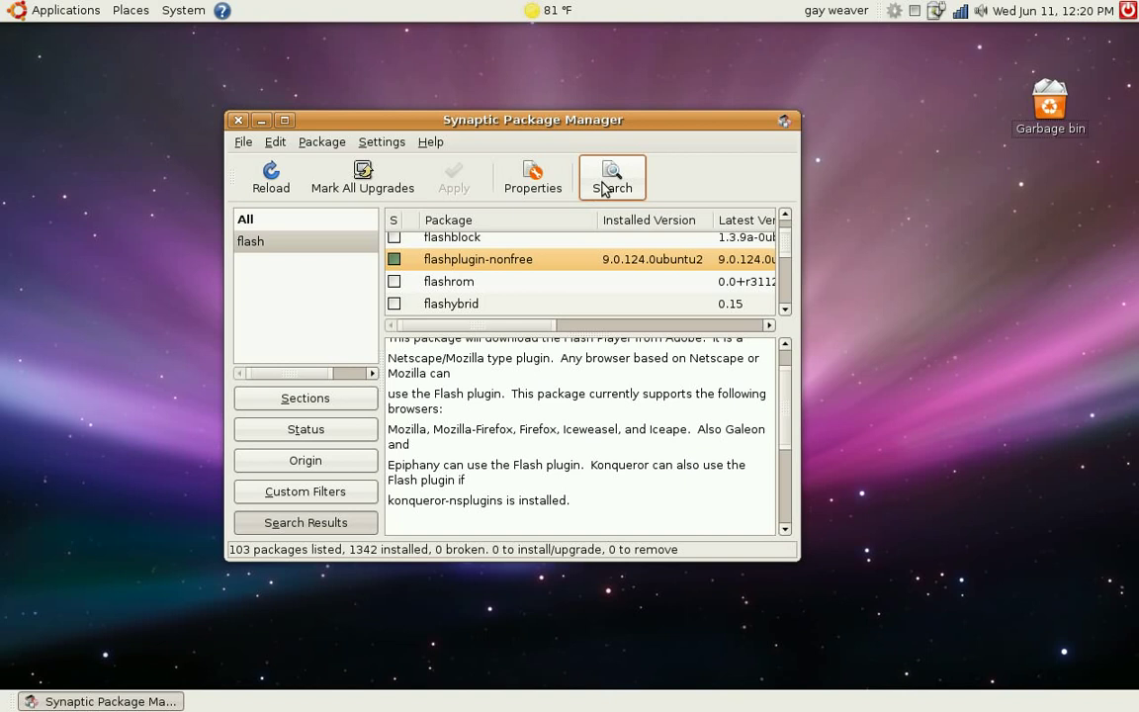
Try to mark the flashplugin-nonfree package for complete removal.
scroll(554, 376, up, 1)
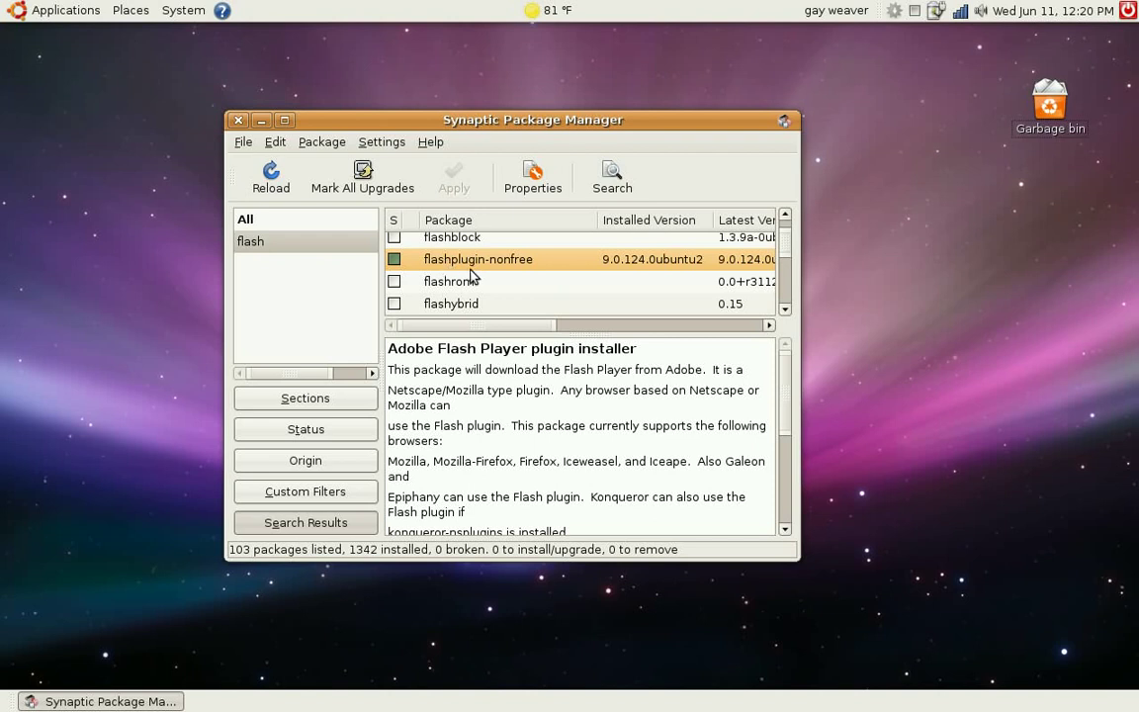
click(395, 261)
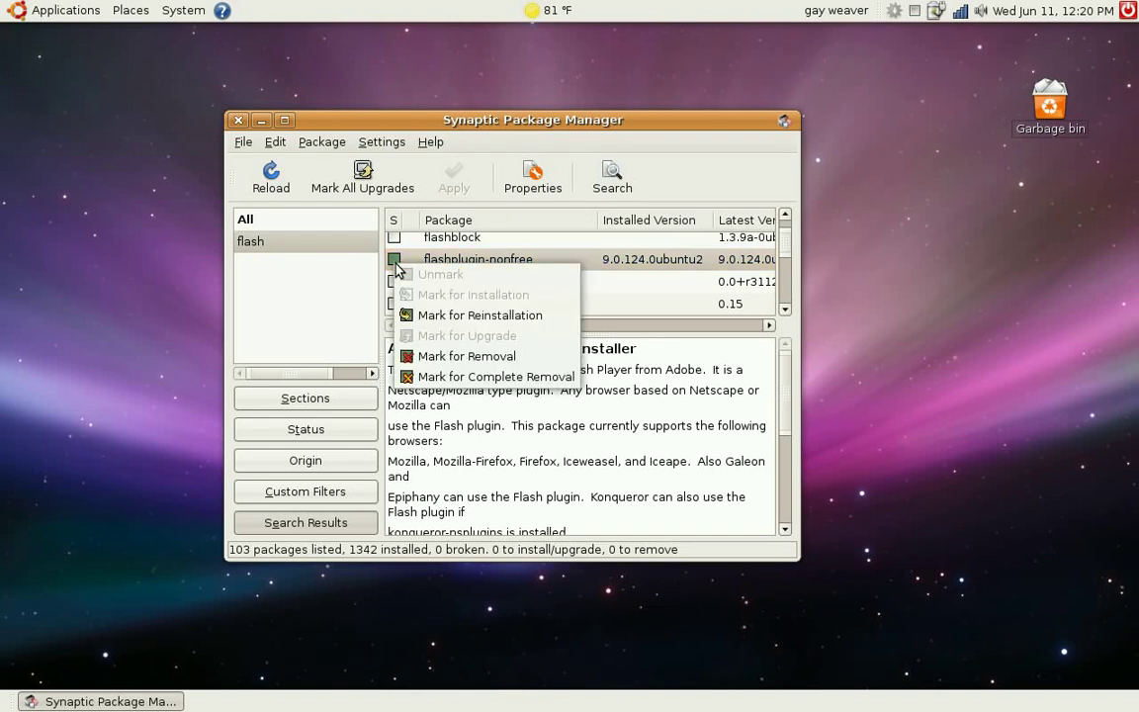
click(491, 382)
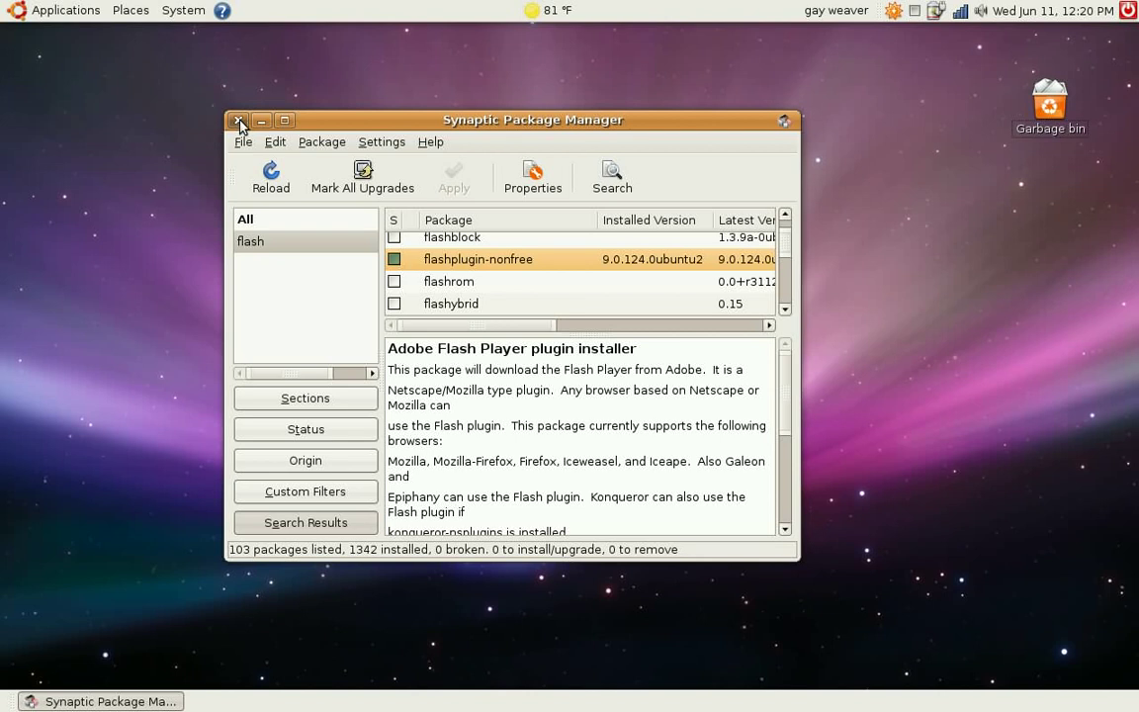
Open the home folder in the file browser, place its window over Synaptic, and show the hidden files.
click(131, 10)
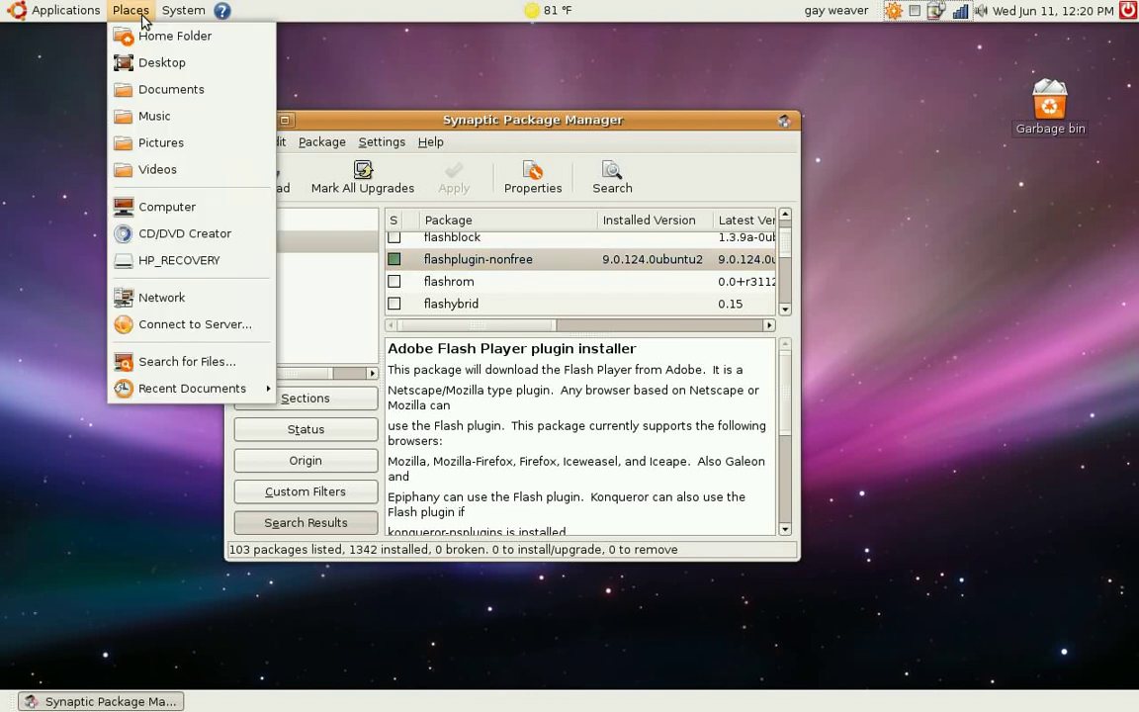
click(154, 40)
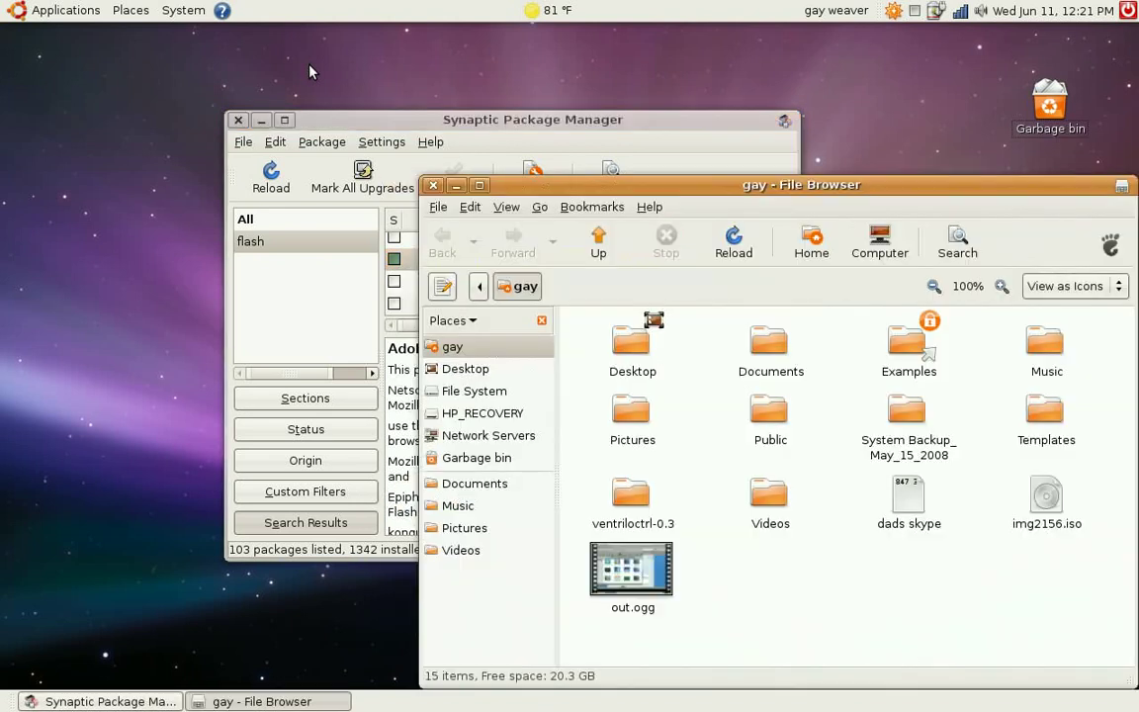
drag(681, 177, 417, 85)
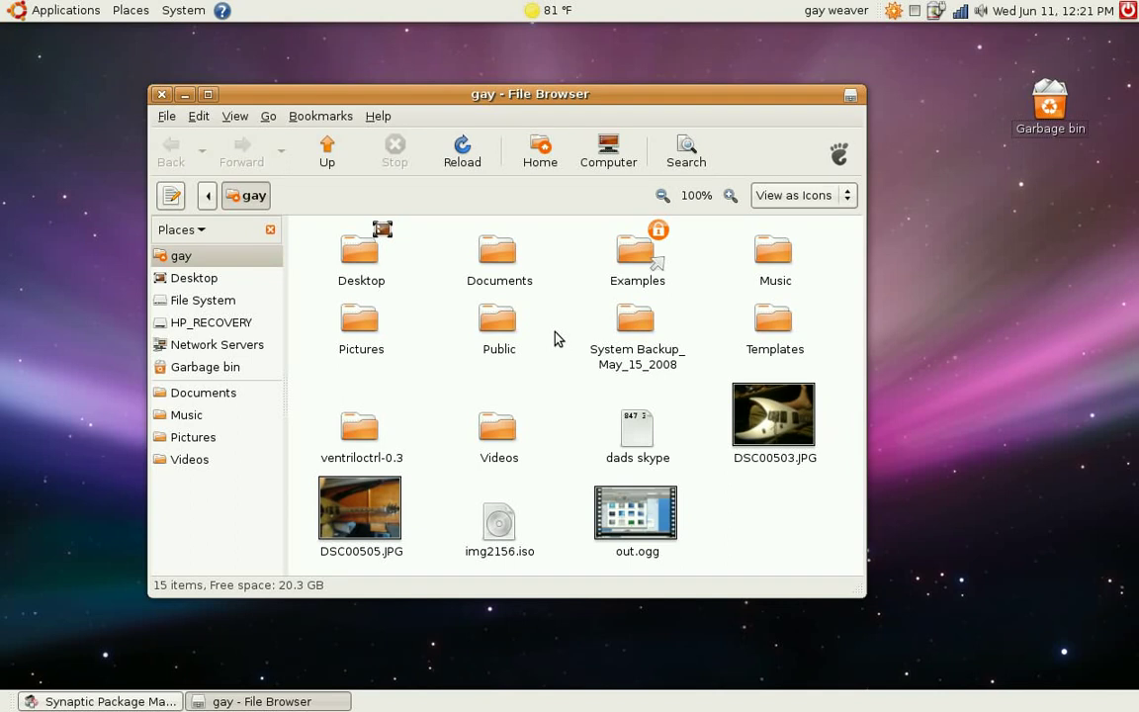
key(ctrl+h)
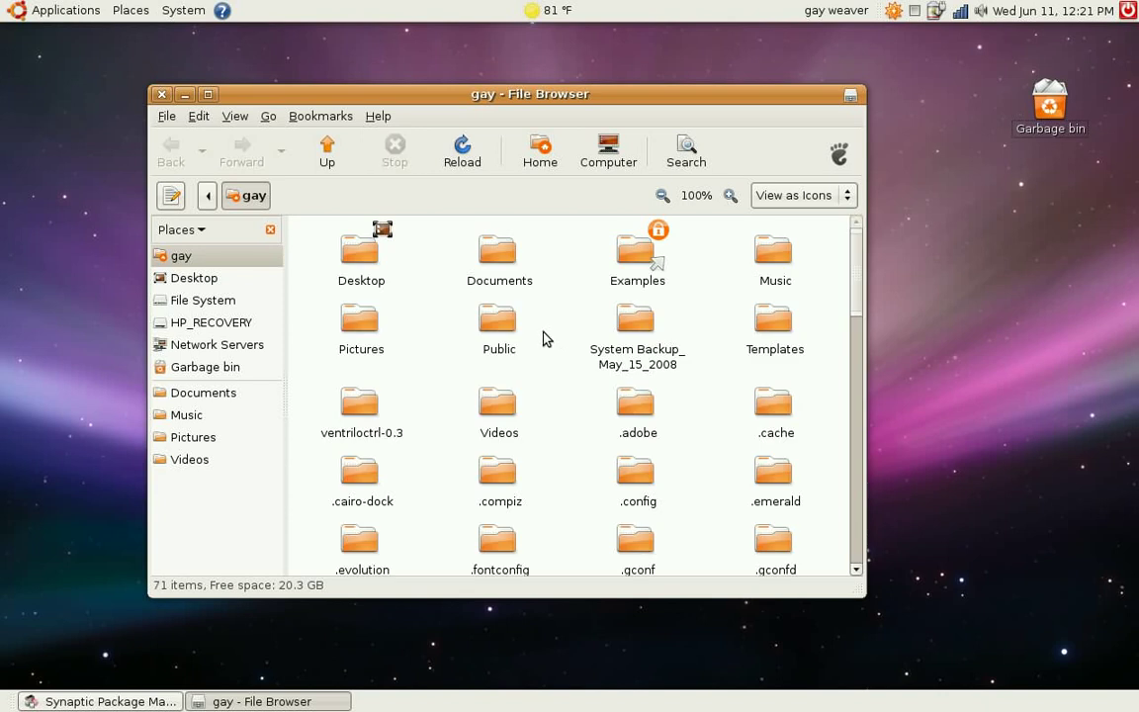
Examine the hidden configuration folders in the home directory, such as .adobe, .googleearth and .themes, and close the file browser.
scroll(560, 371, down, 2)
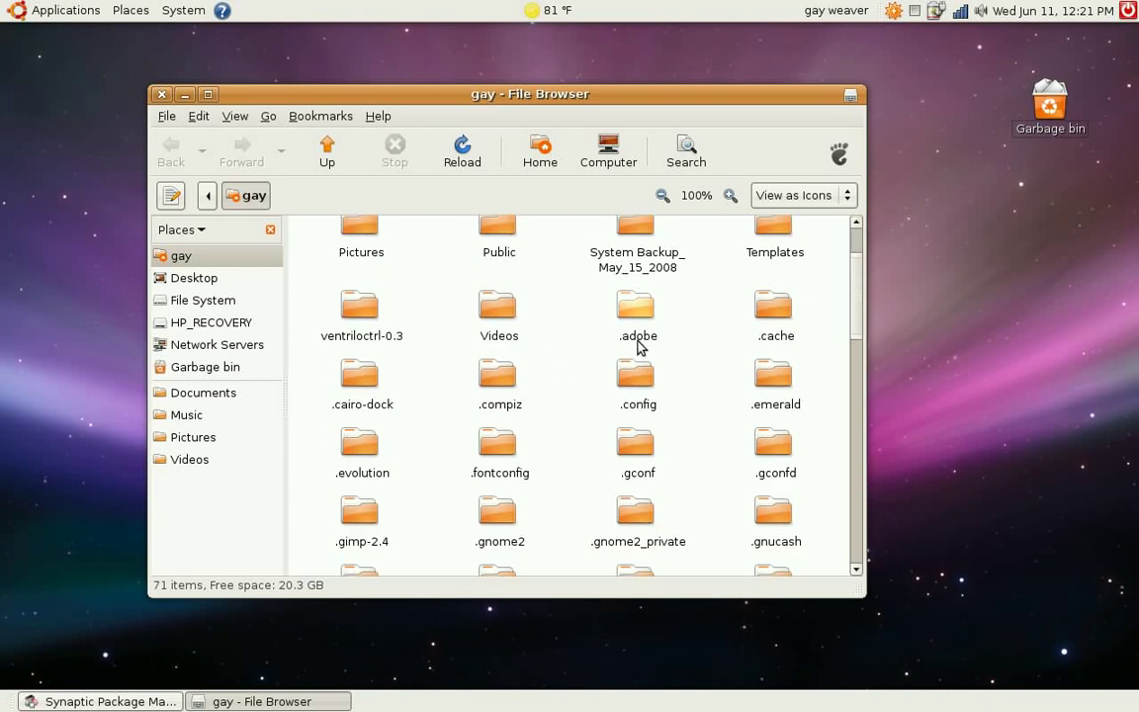
scroll(640, 346, down, 1)
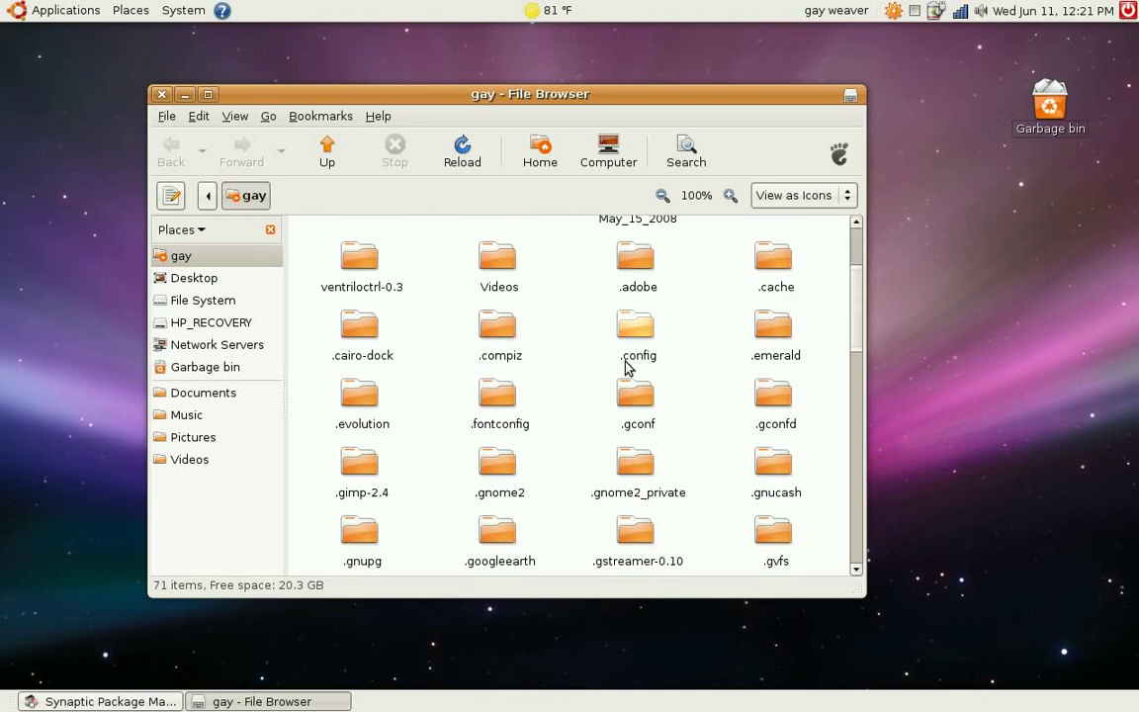
scroll(644, 367, down, 3)
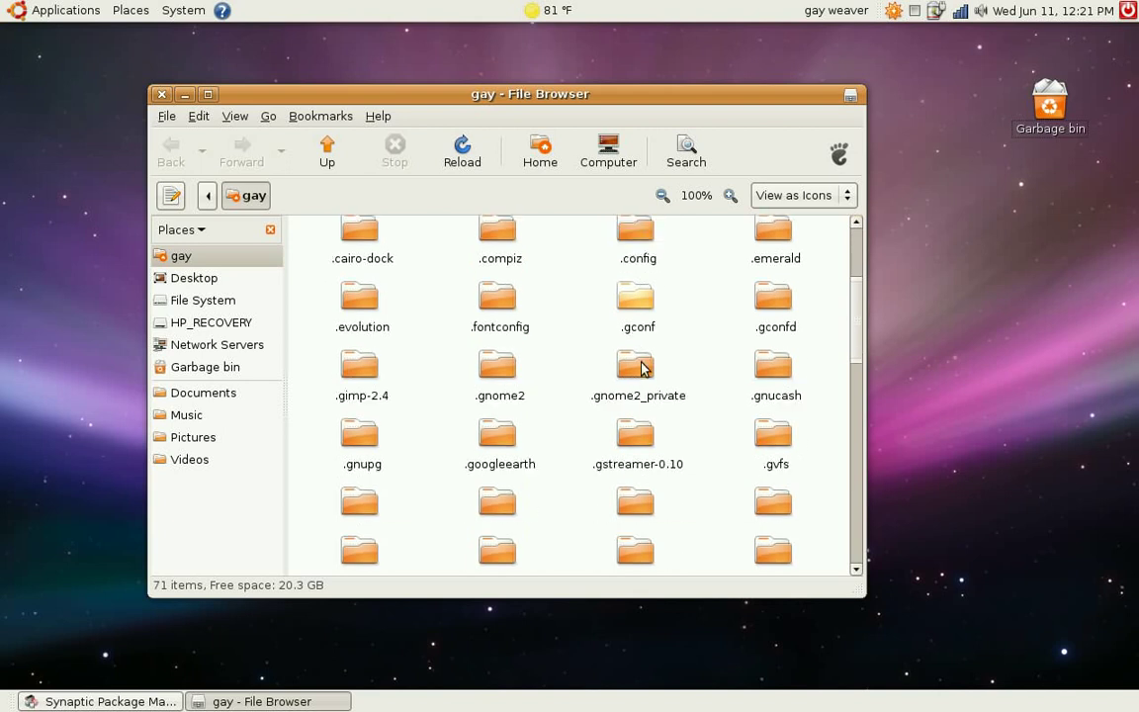
scroll(579, 370, down, 3)
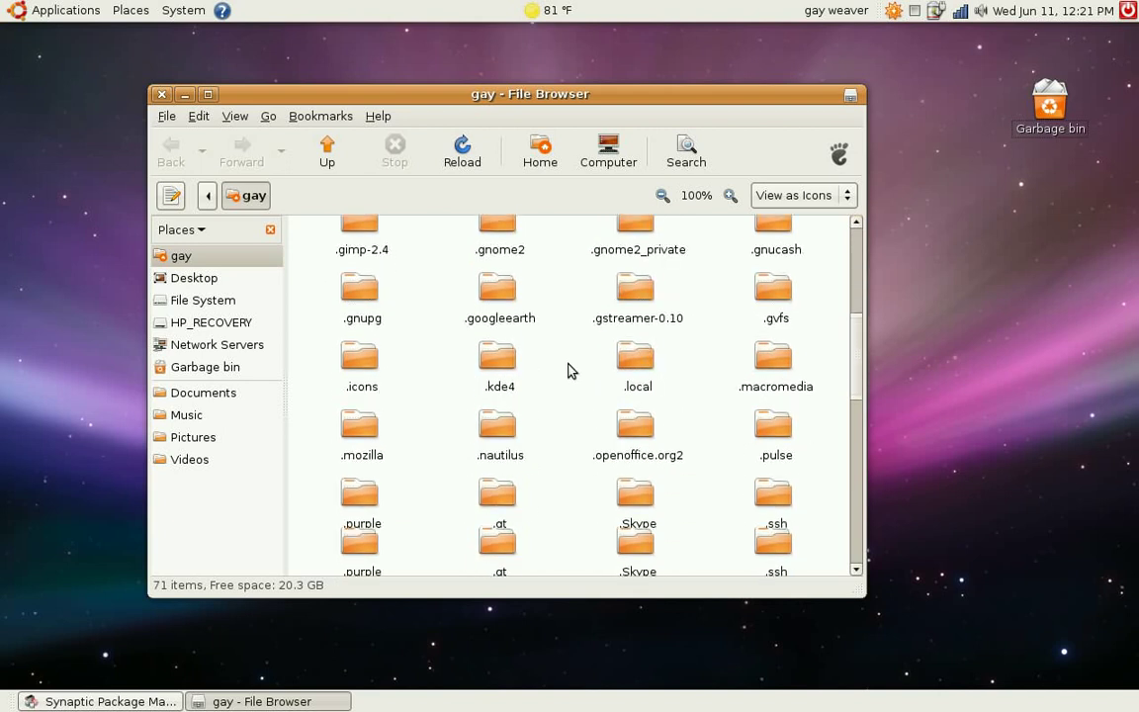
scroll(569, 371, down, 2)
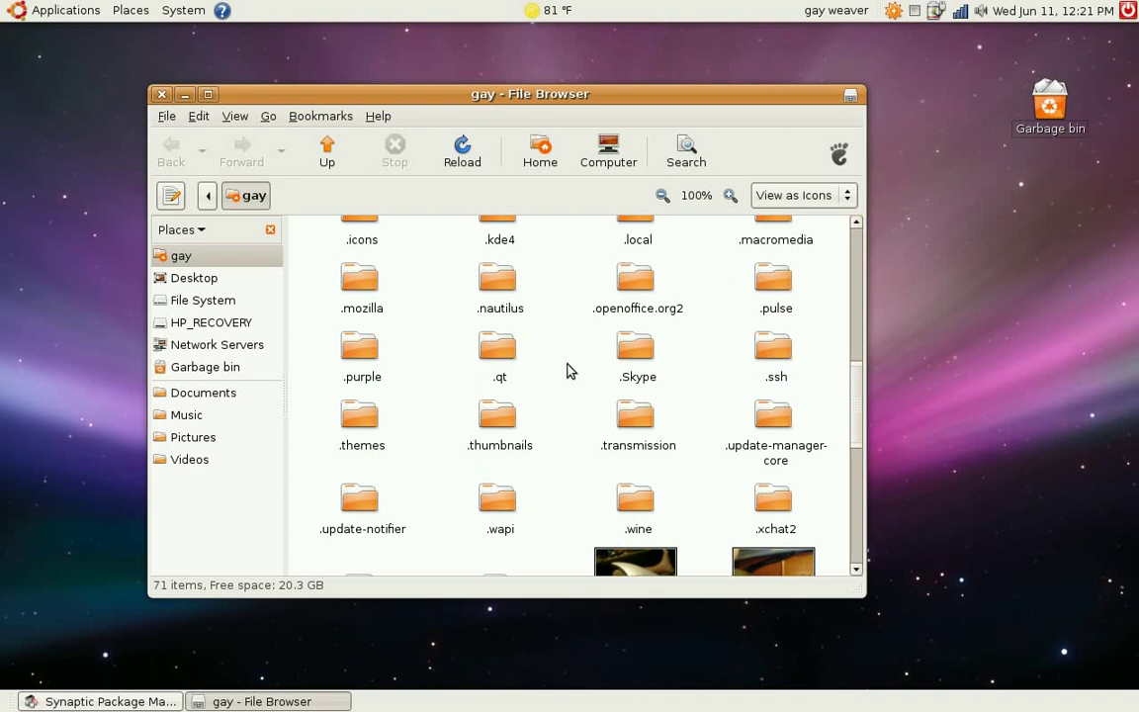
scroll(568, 371, down, 2)
scroll(568, 371, up, 3)
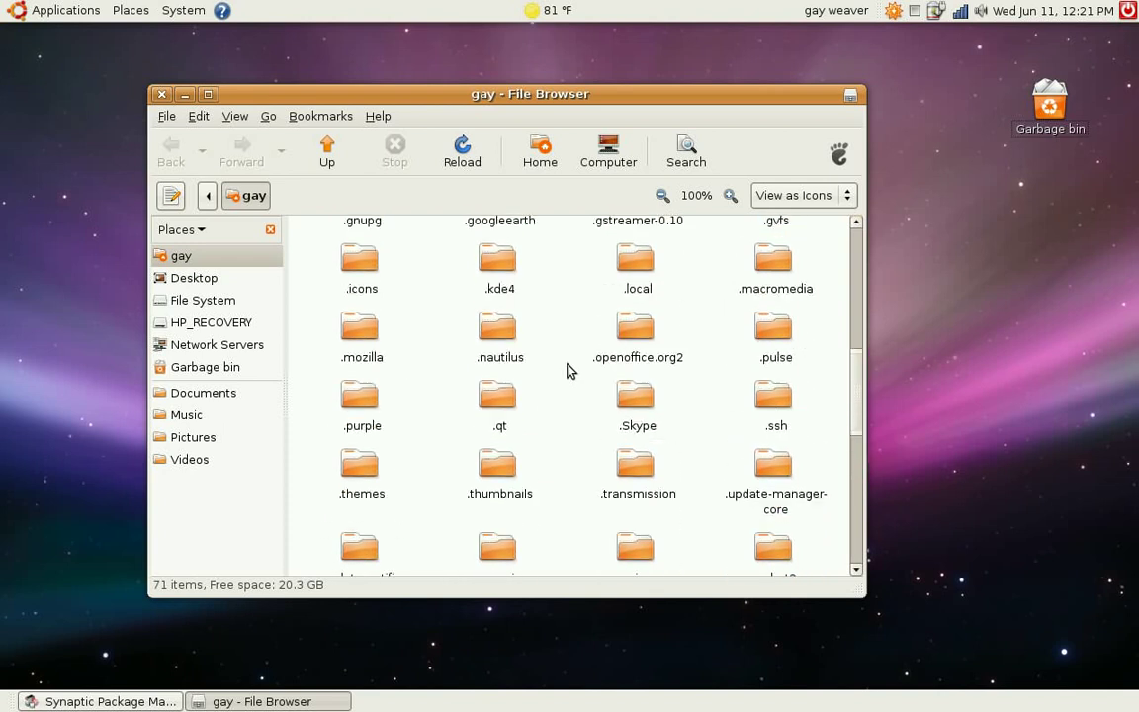
scroll(569, 371, up, 2)
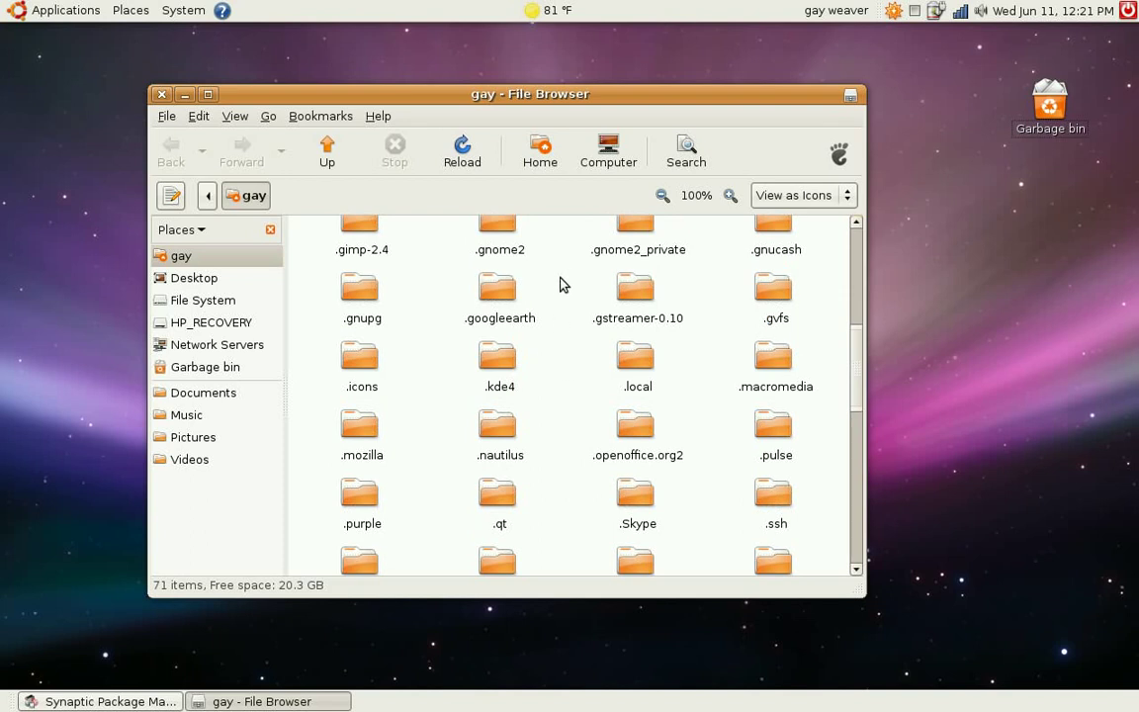
scroll(569, 287, up, 3)
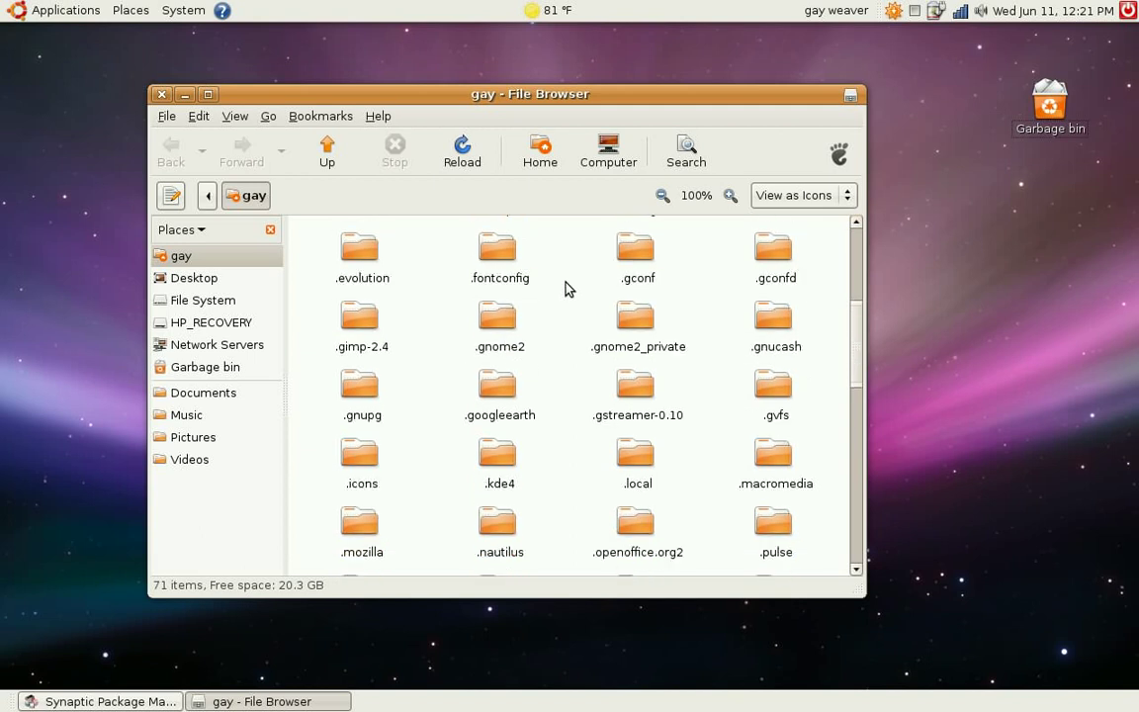
scroll(568, 288, up, 1)
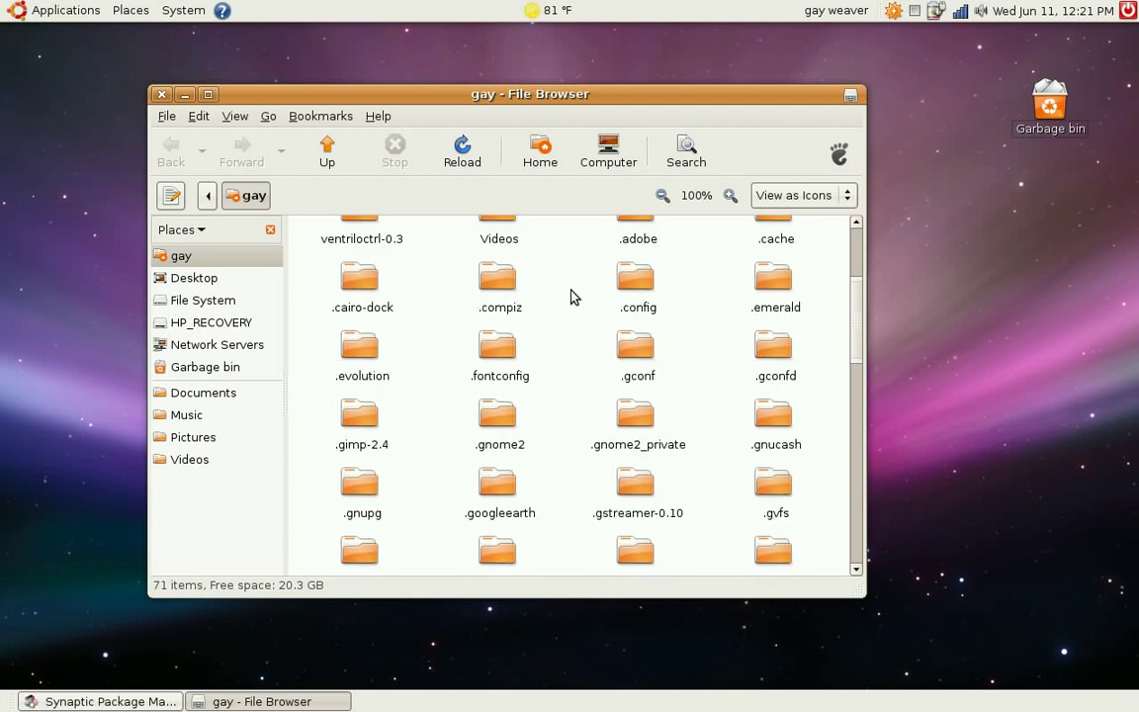
scroll(573, 274, up, 1)
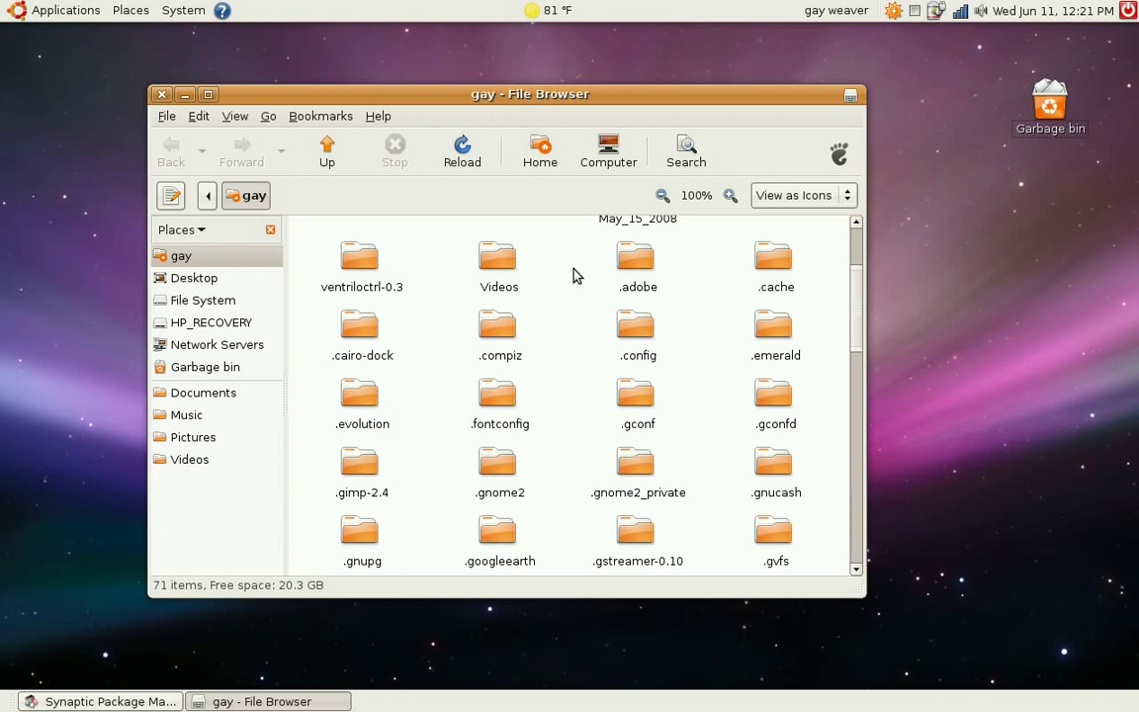
scroll(583, 296, down, 2)
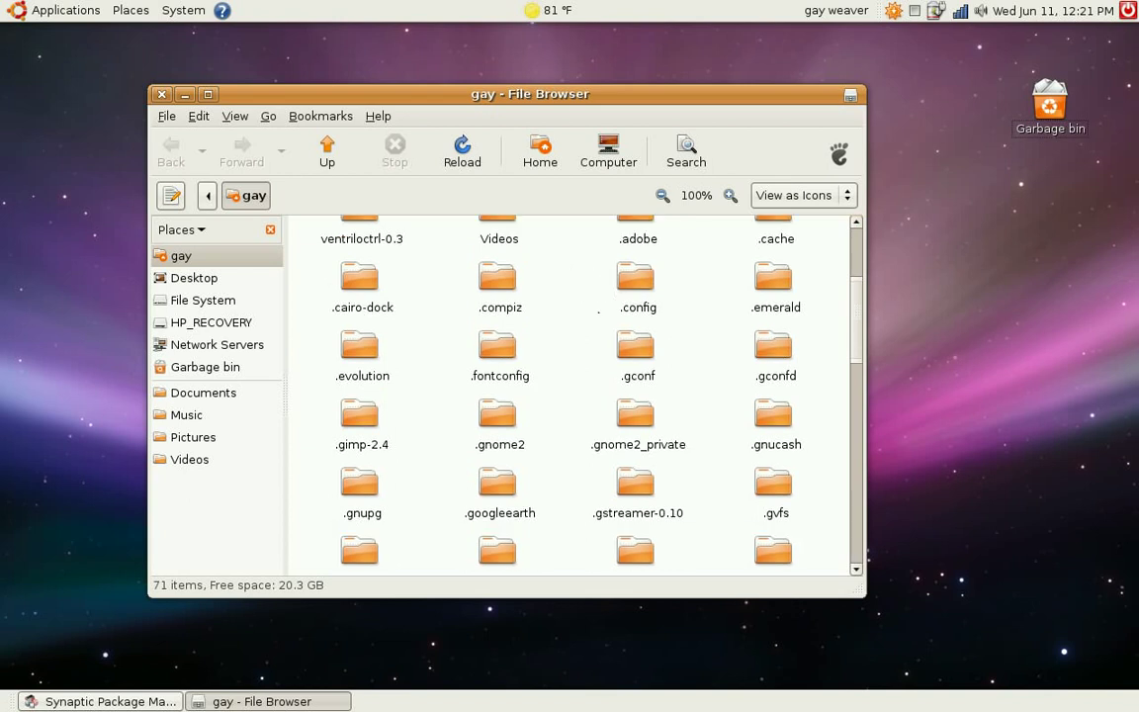
scroll(476, 324, down, 2)
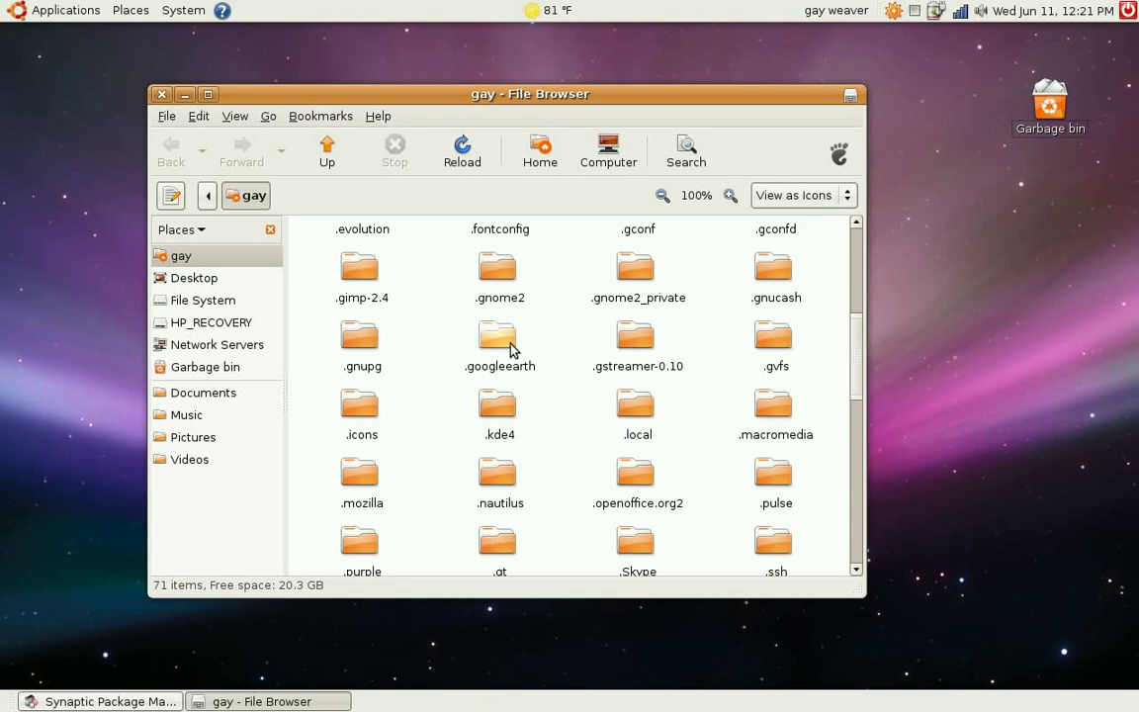
scroll(497, 364, down, 5)
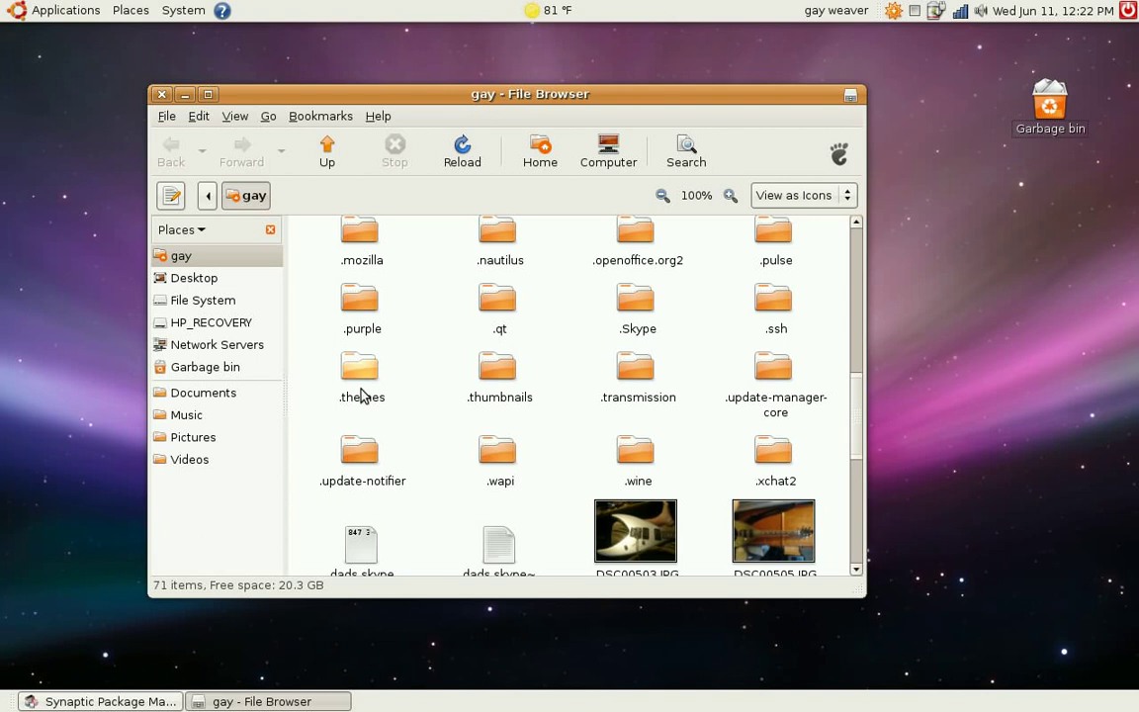
scroll(598, 392, up, 5)
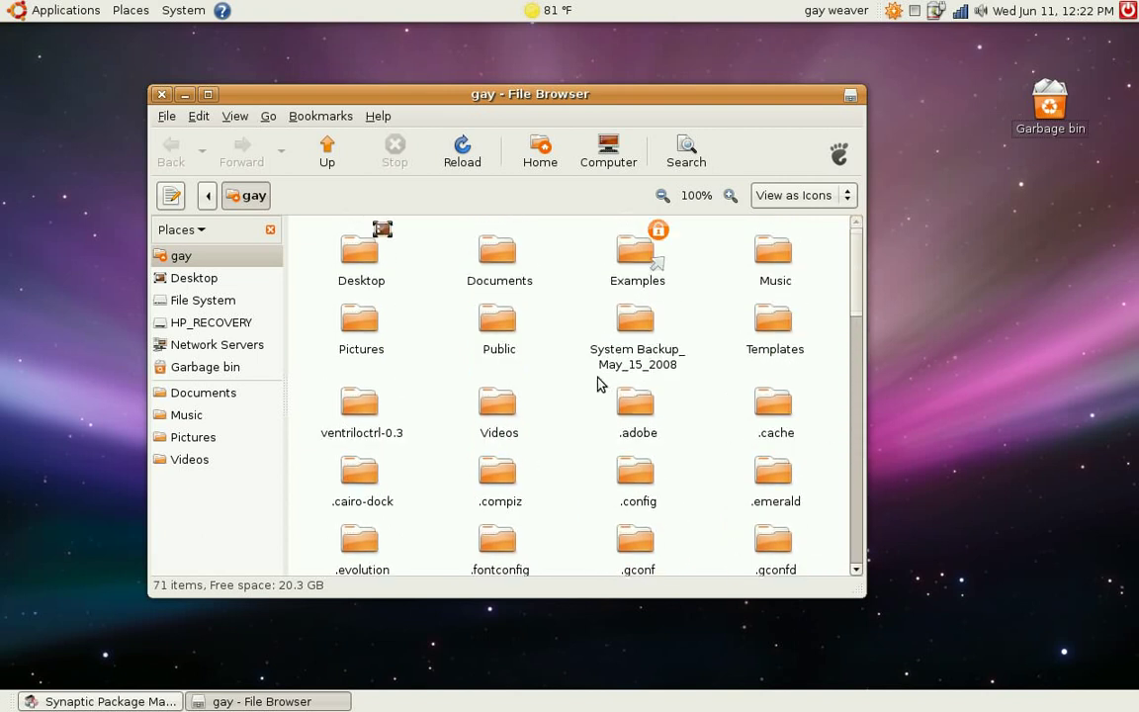
click(160, 95)
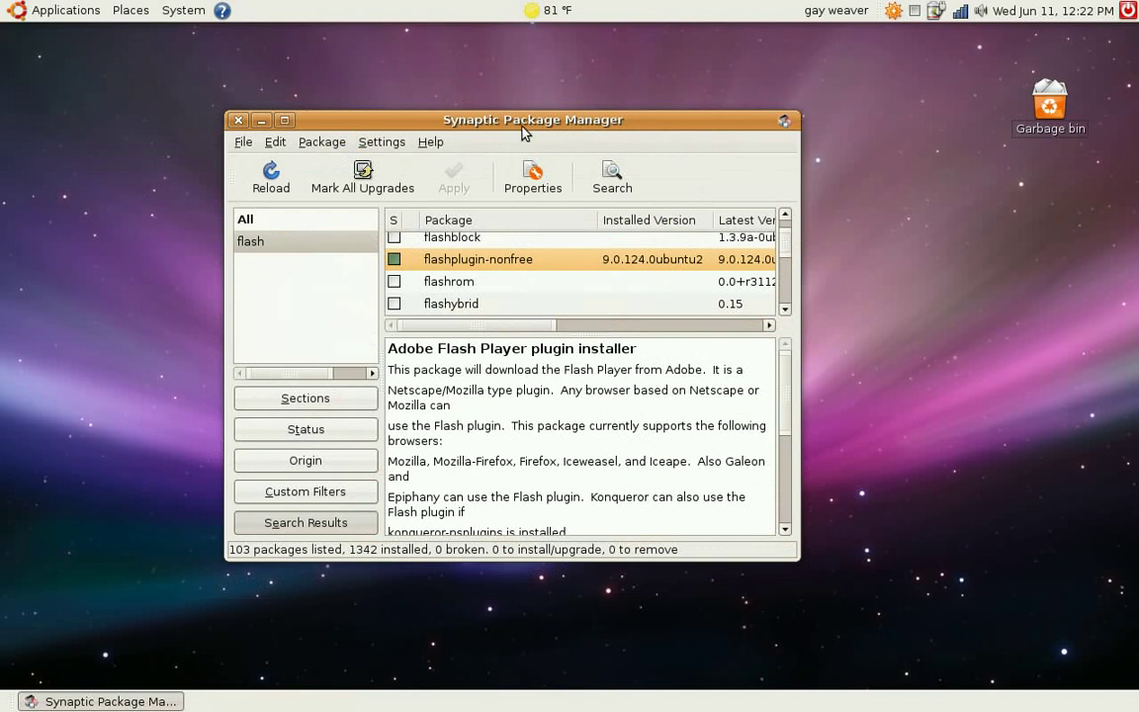
Open Add/Remove Applications and read the description of 7zip in the list of all available applications.
click(30, 8)
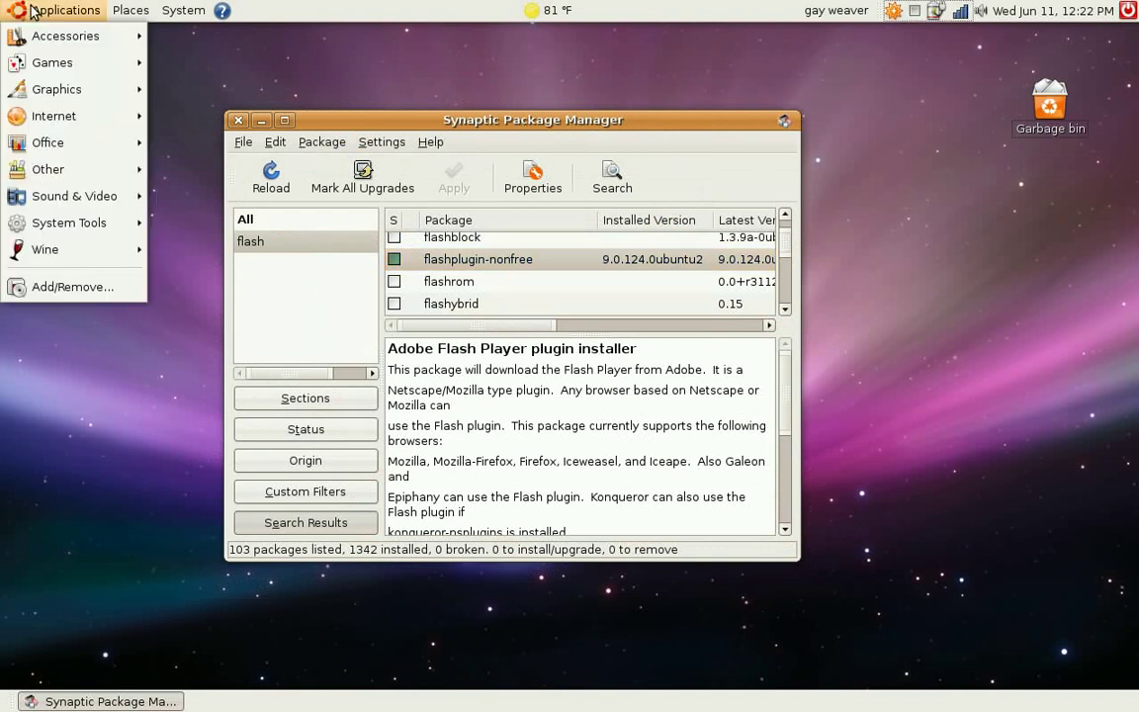
click(59, 287)
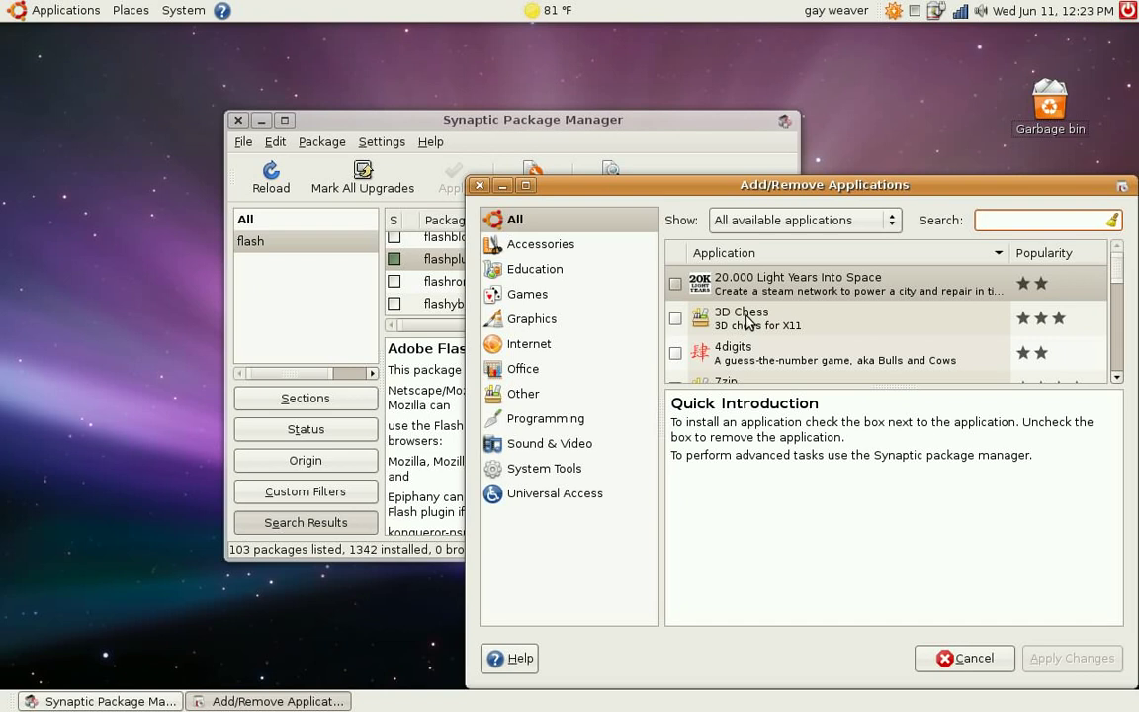
scroll(750, 309, down, 2)
scroll(750, 309, down, 1)
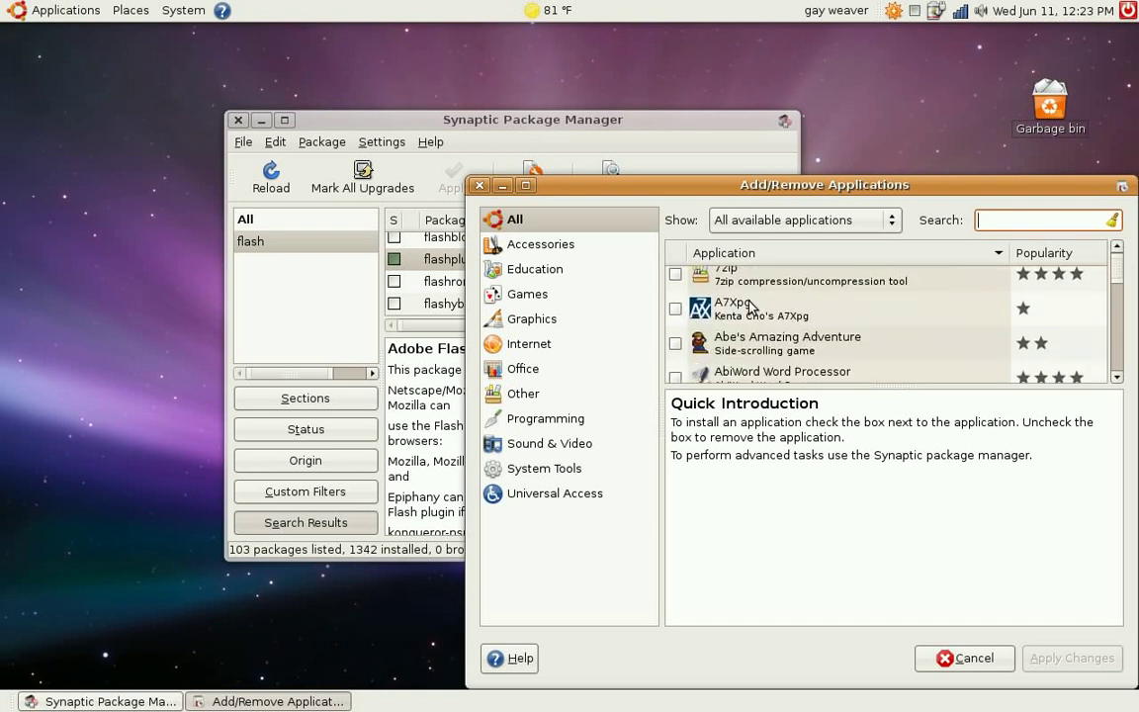
scroll(762, 312, up, 1)
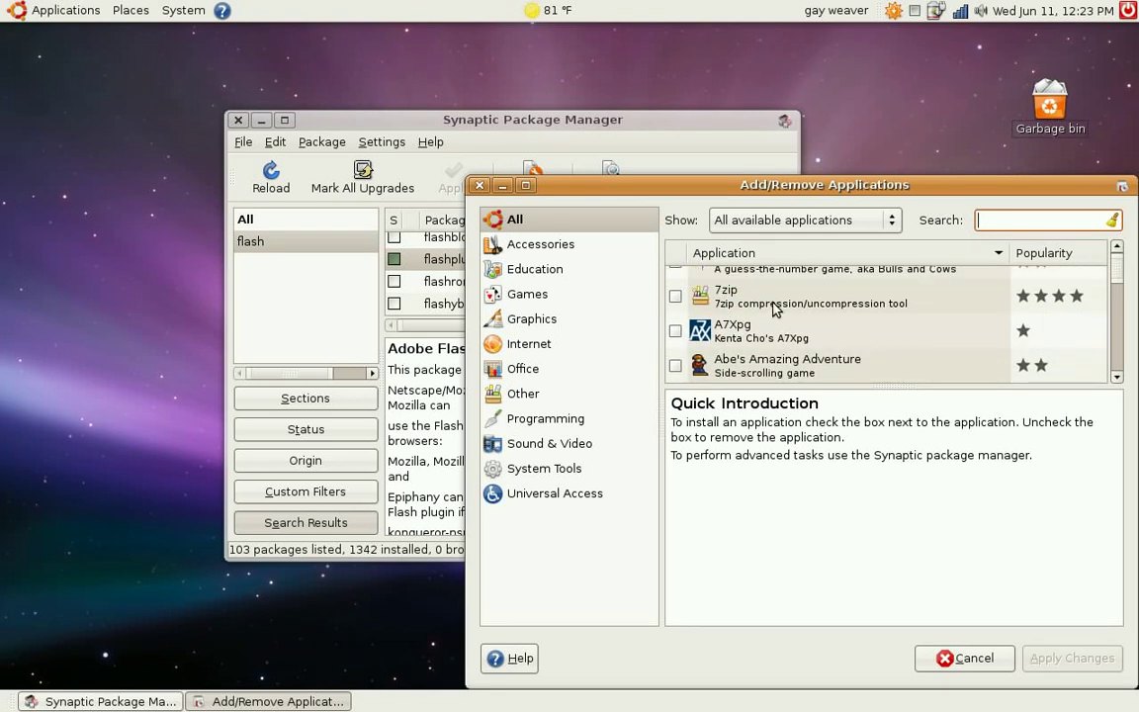
click(771, 303)
scroll(772, 302, down, 4)
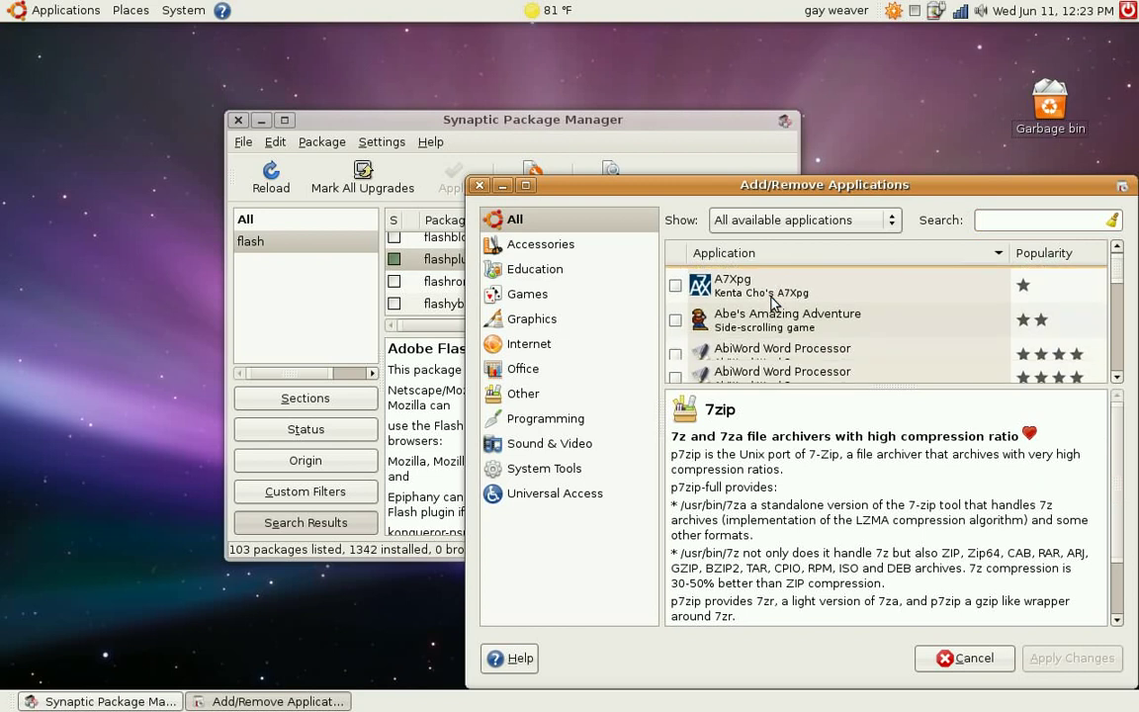
Browse the Accessories, Graphics, Programming and Sound & Video application categories, ending on Sound & Video.
click(528, 249)
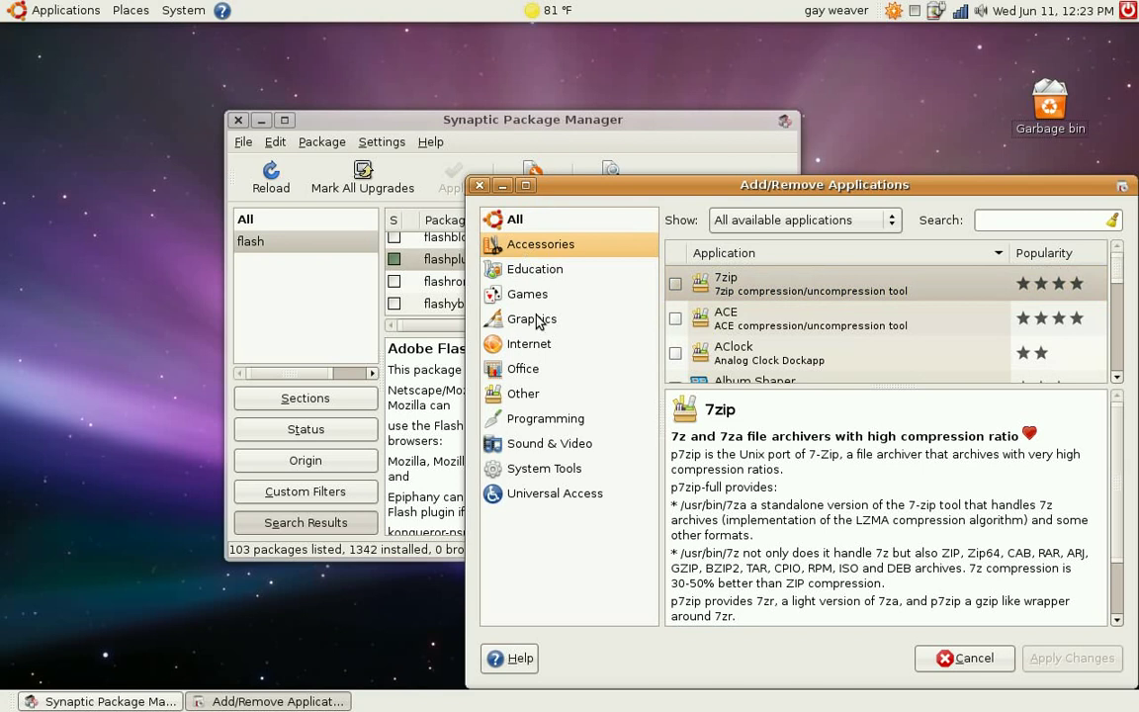
click(537, 321)
click(534, 422)
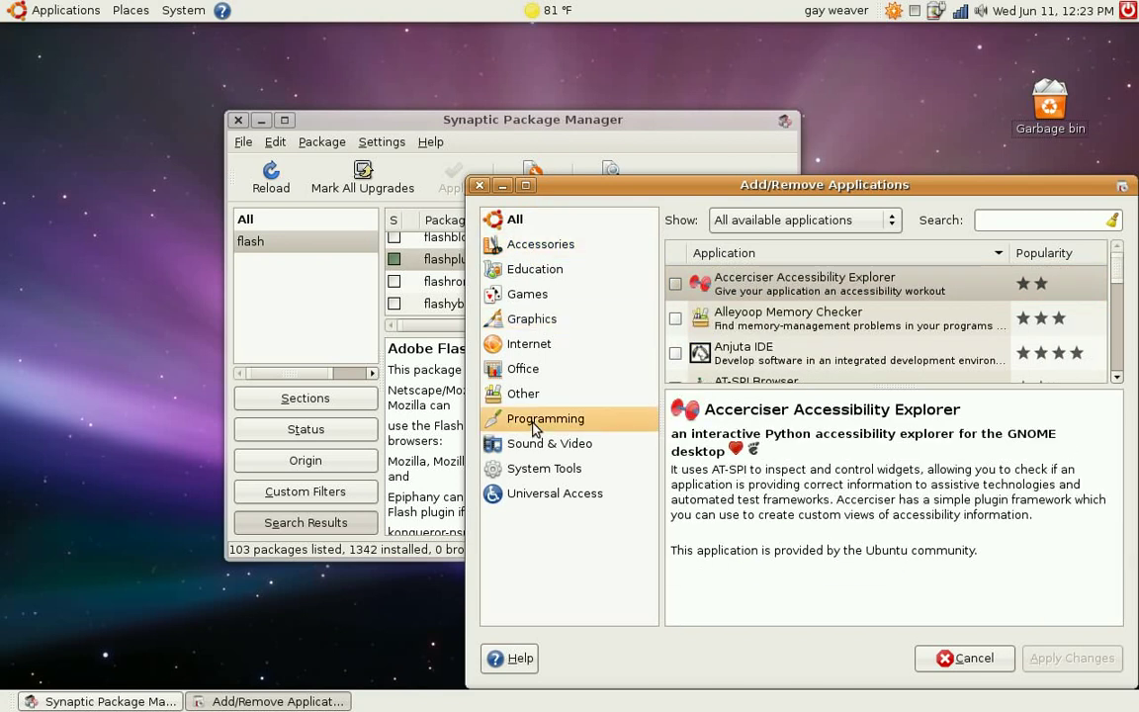
click(539, 448)
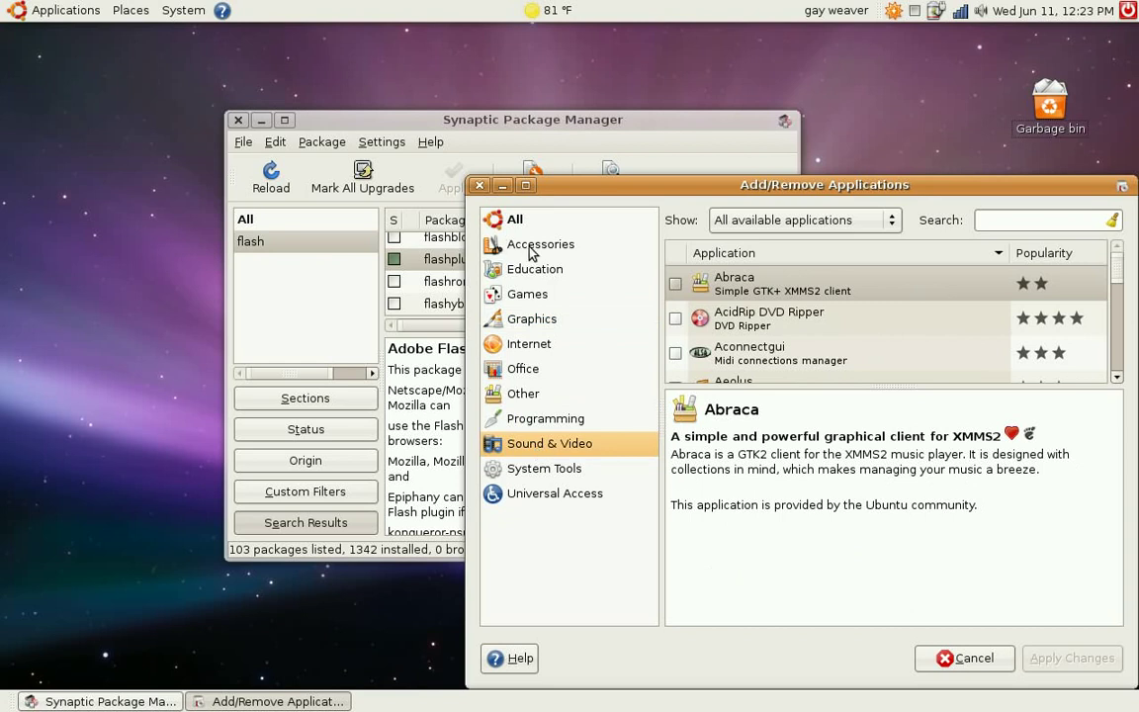
Search the Sound & Video applications for "codec" and select the GStreamer ffmpeg video plugin to read its description.
click(1000, 220)
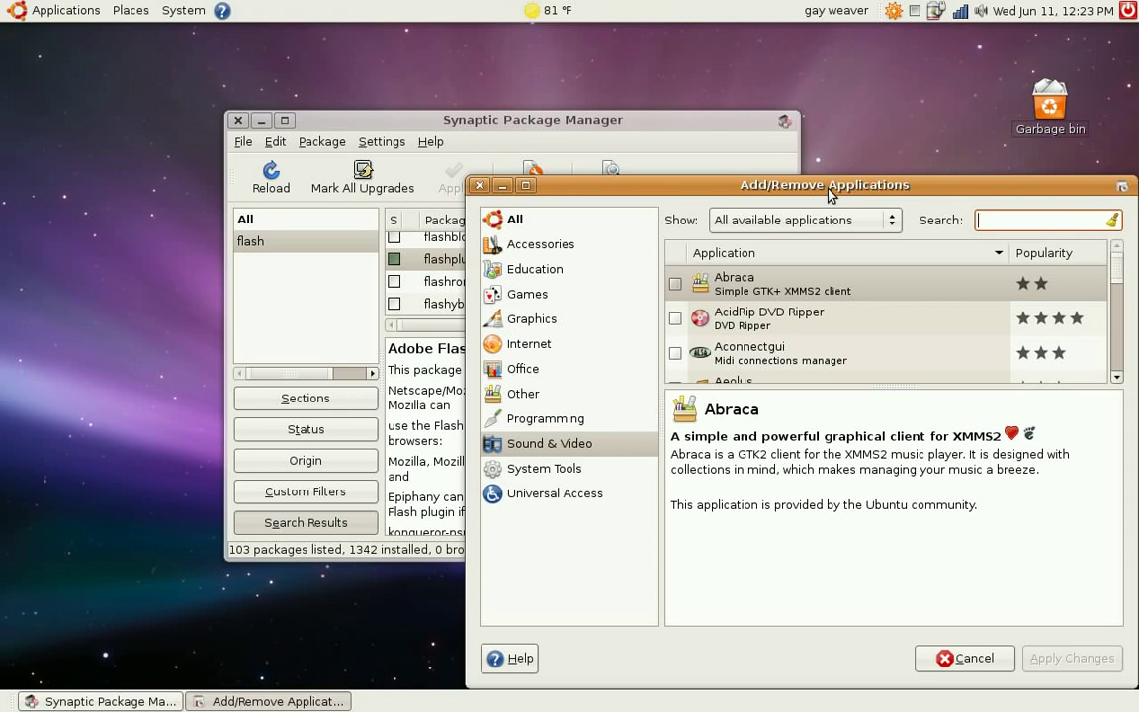
text(codec)
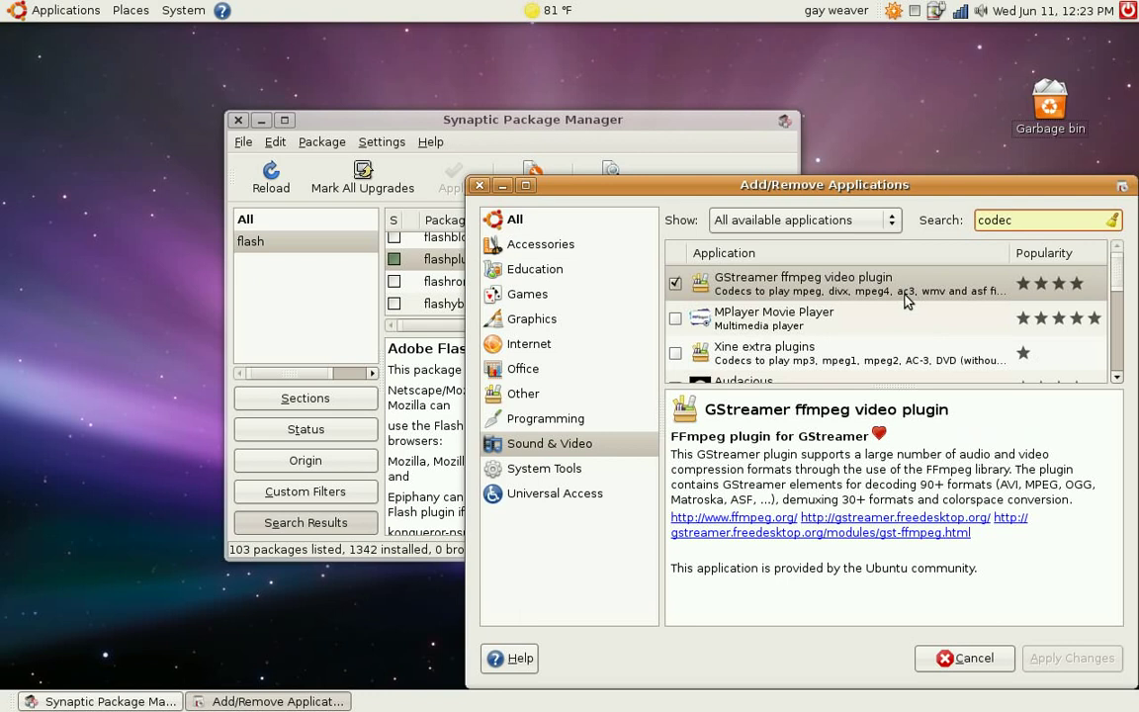
click(775, 297)
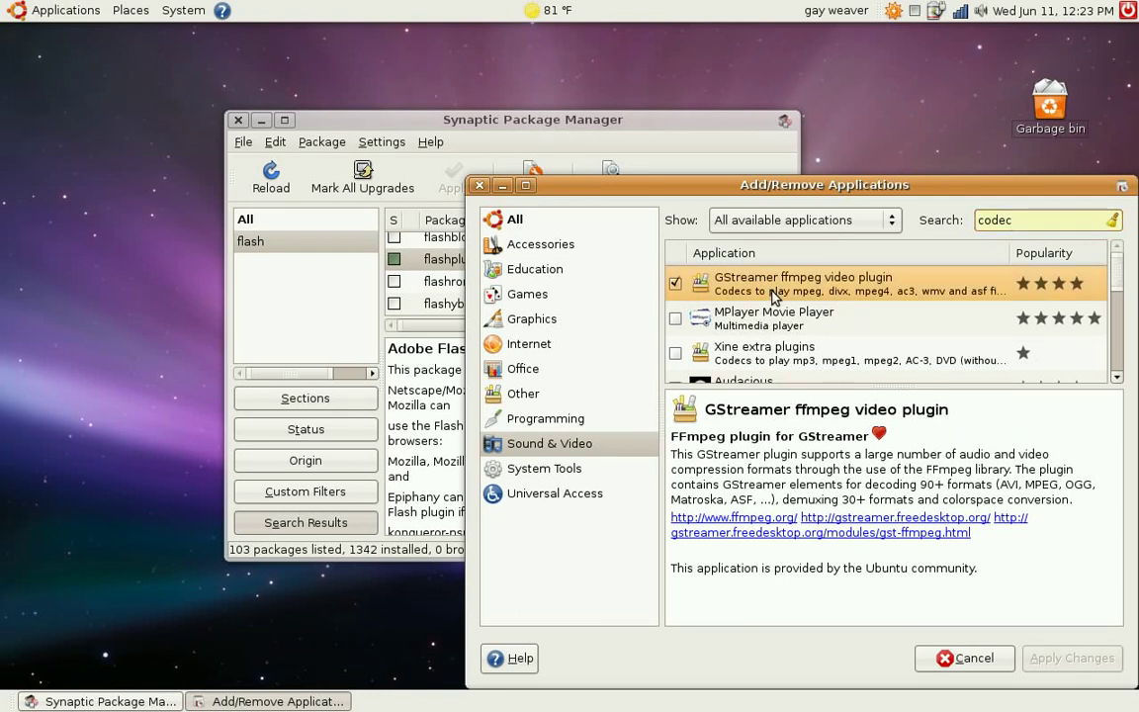
Look through the codec results and read the descriptions of the GStreamer Dirac video plugin and Xine extra plugins.
scroll(781, 302, down, 3)
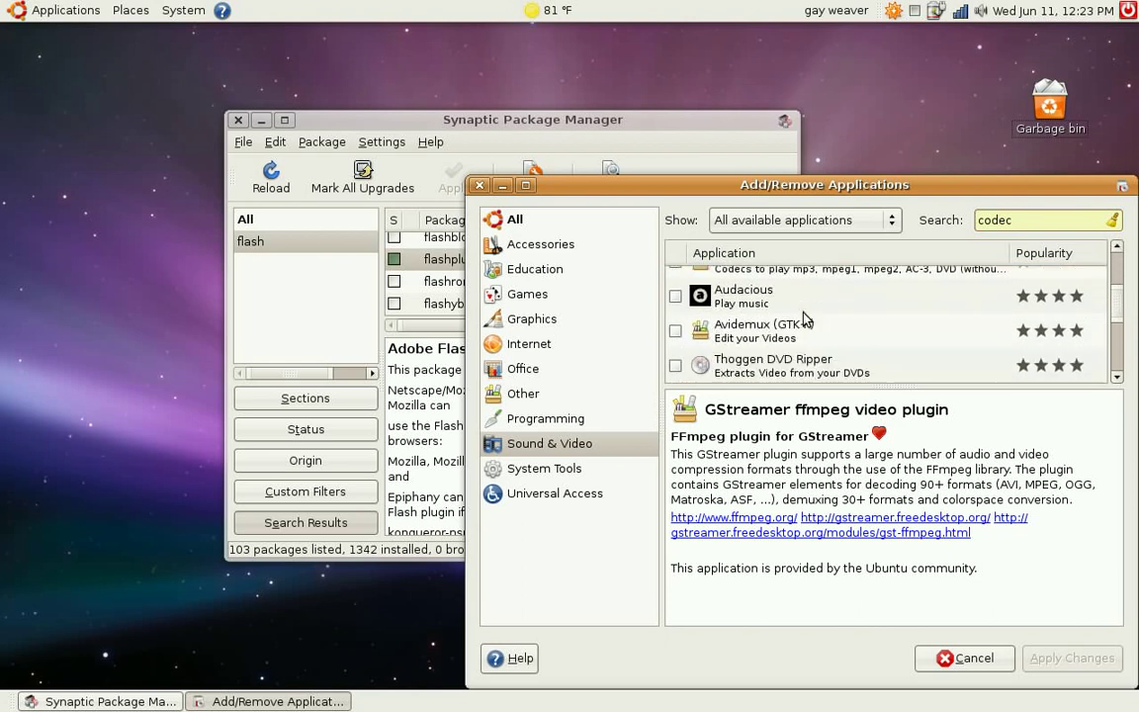
scroll(804, 319, down, 2)
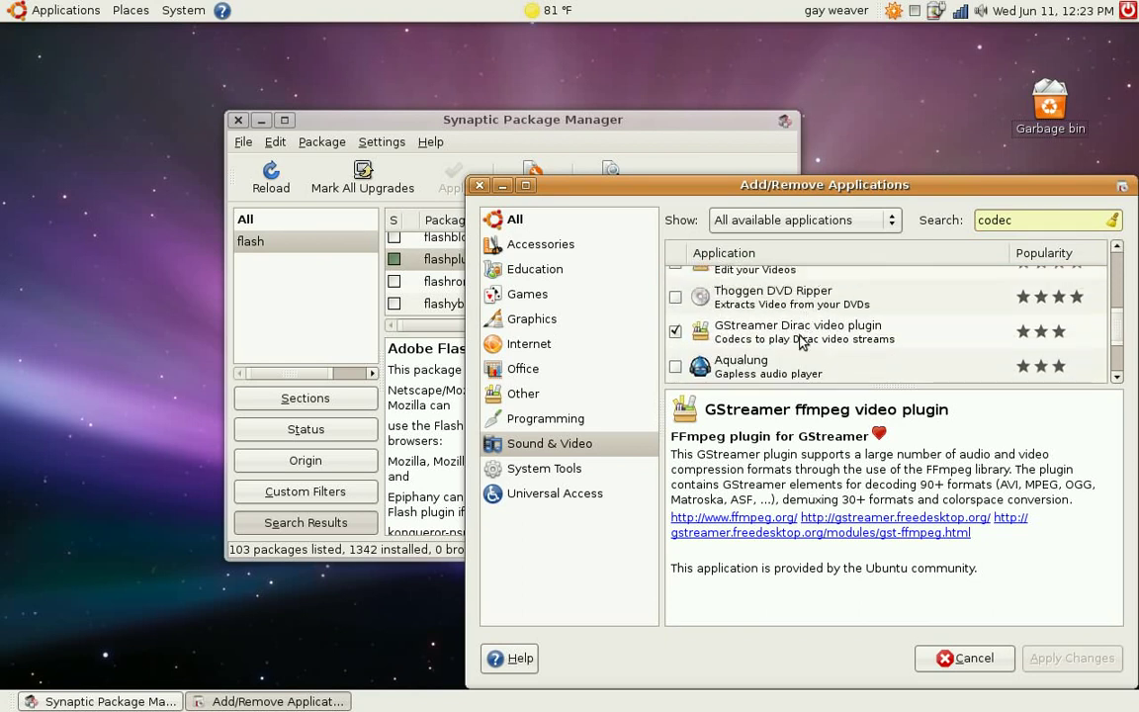
click(789, 341)
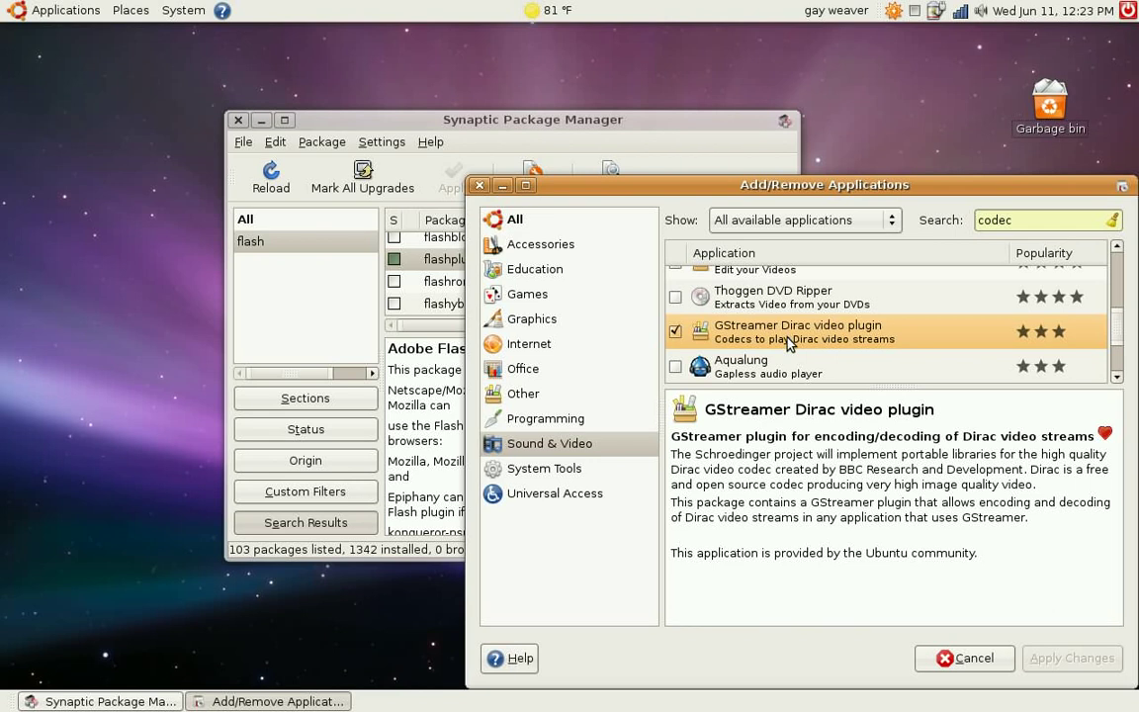
scroll(789, 342, down, 2)
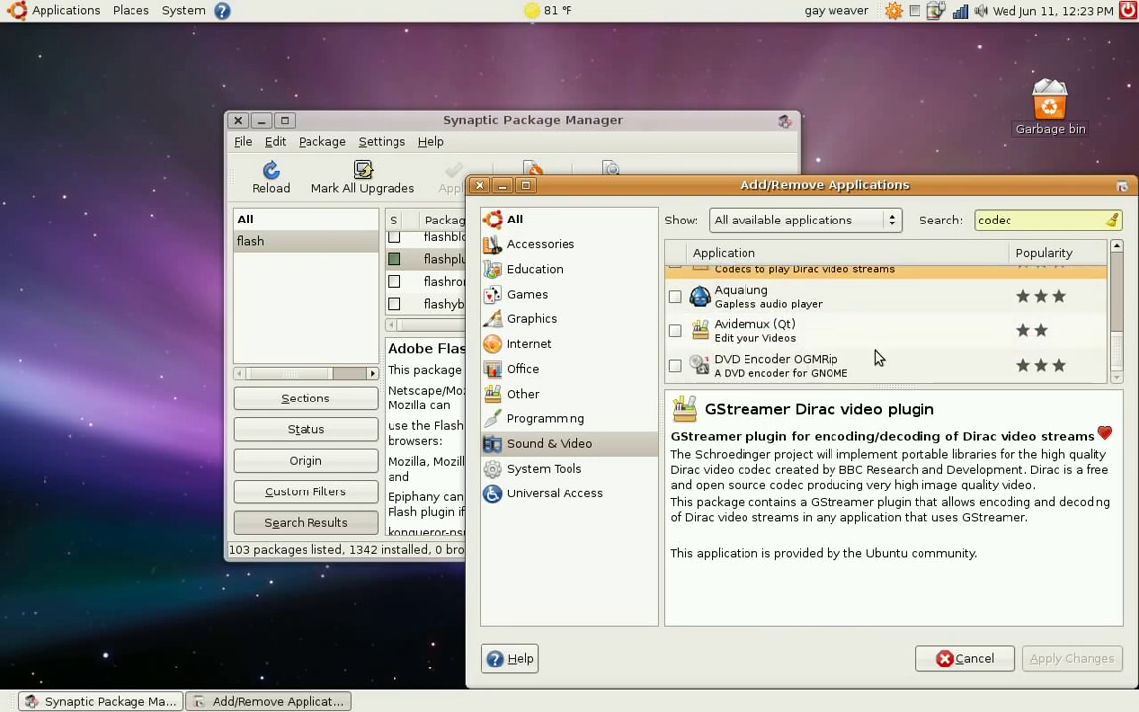
scroll(876, 358, up, 6)
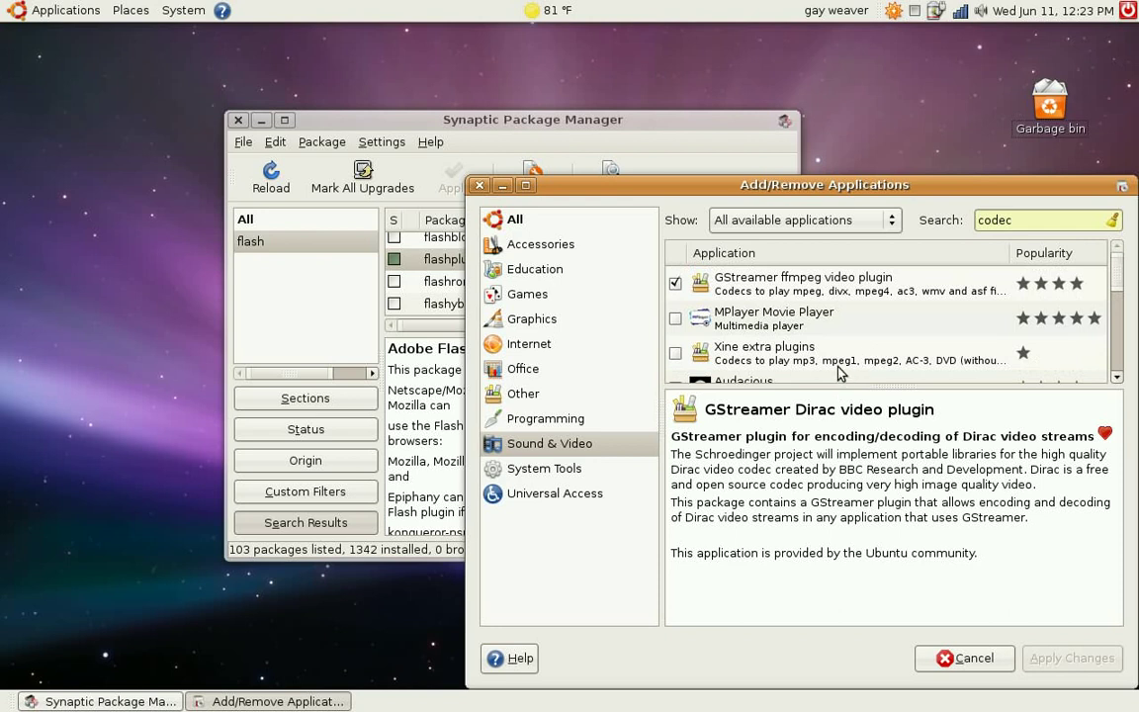
click(836, 354)
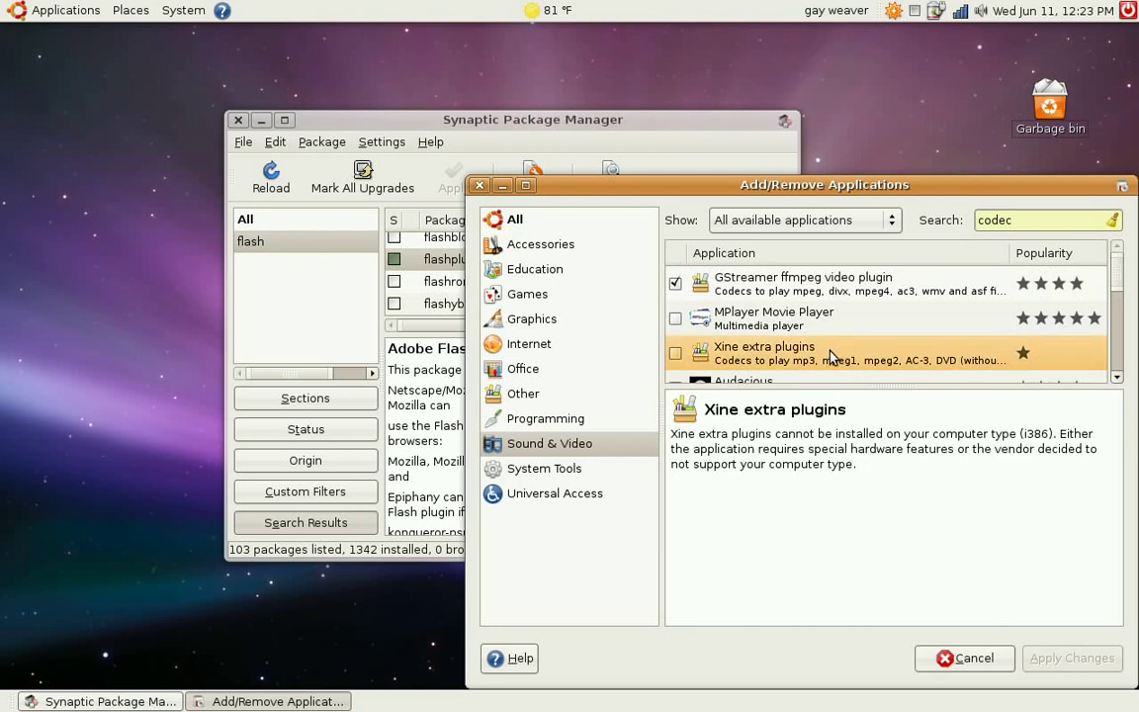
Replace the search term with "mp3" and look through the matching Sound & Video applications.
click(1036, 222)
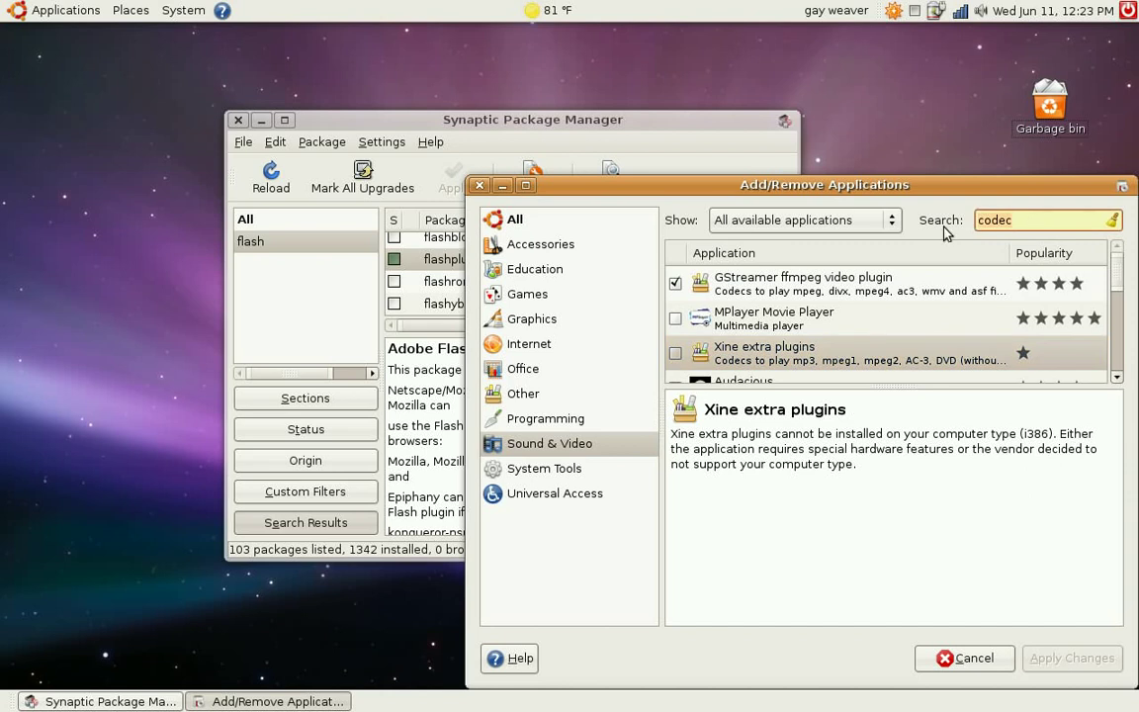
key(ctrl+a)
text(mp3)
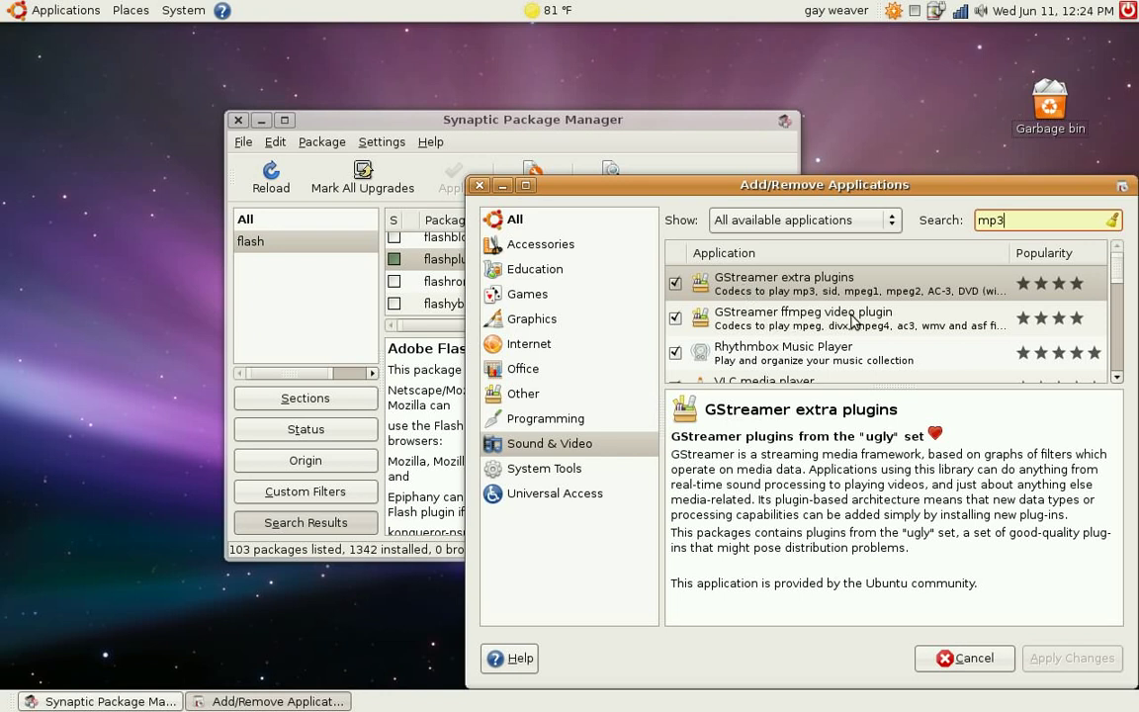
scroll(776, 327, down, 2)
scroll(846, 326, down, 7)
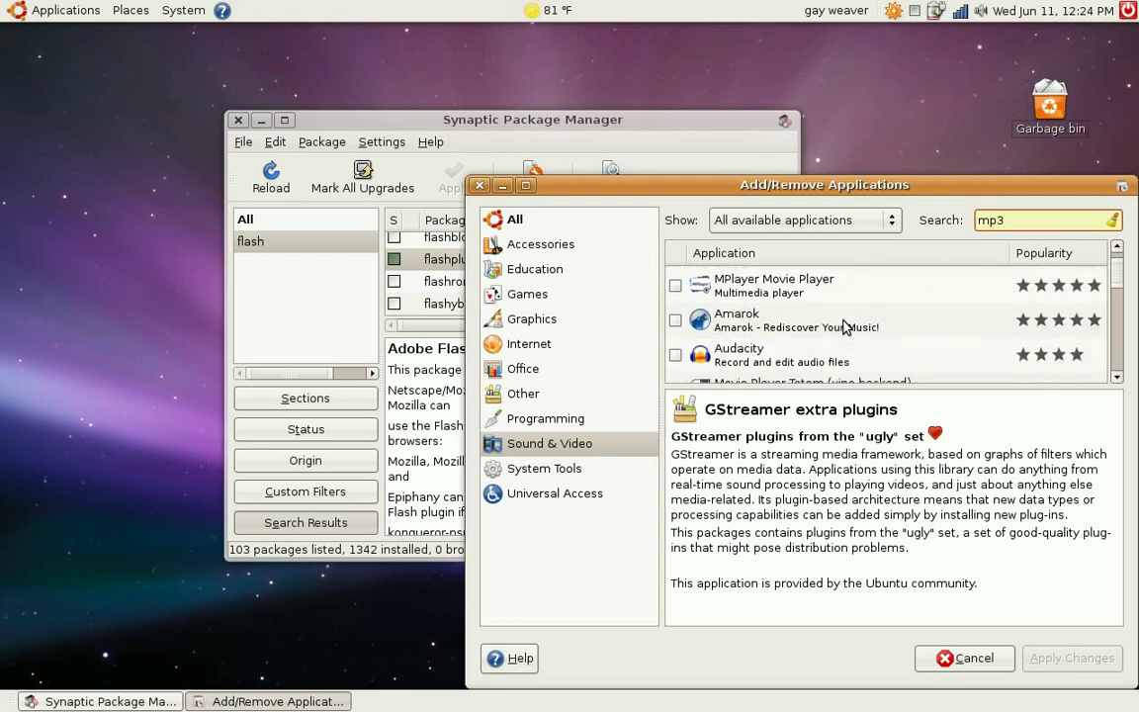
Look further down the mp3 results in Sound & Video, as far as Helix Player and Listen Music Player.
scroll(846, 326, down, 8)
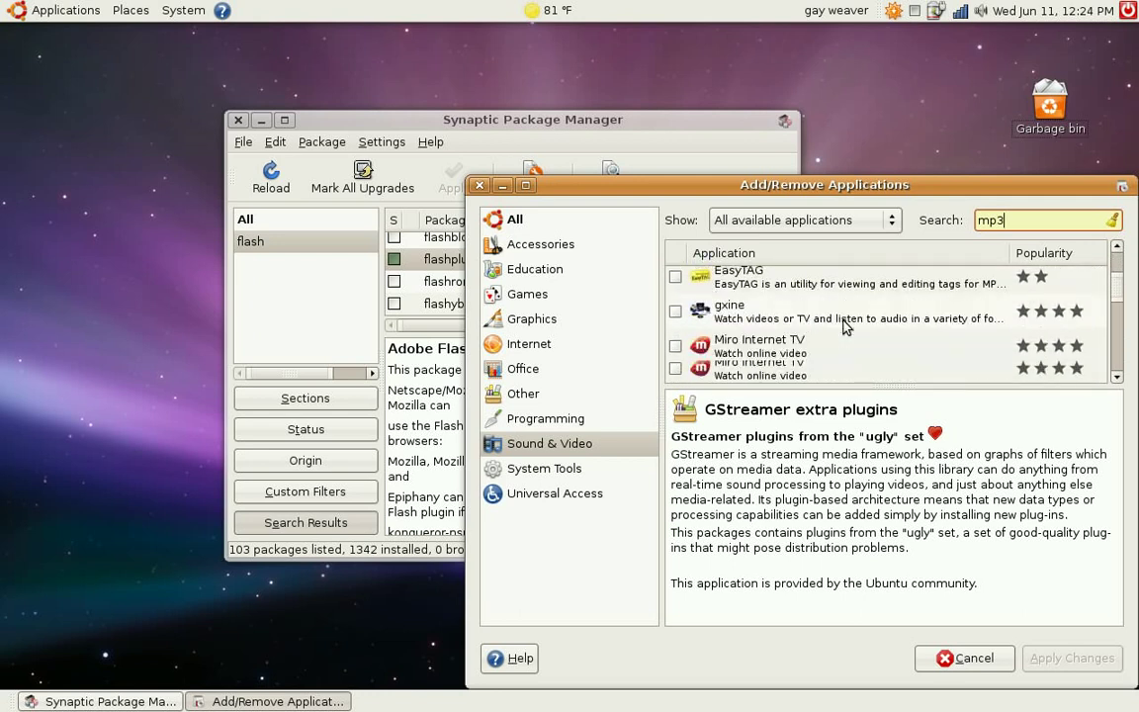
scroll(846, 331, down, 5)
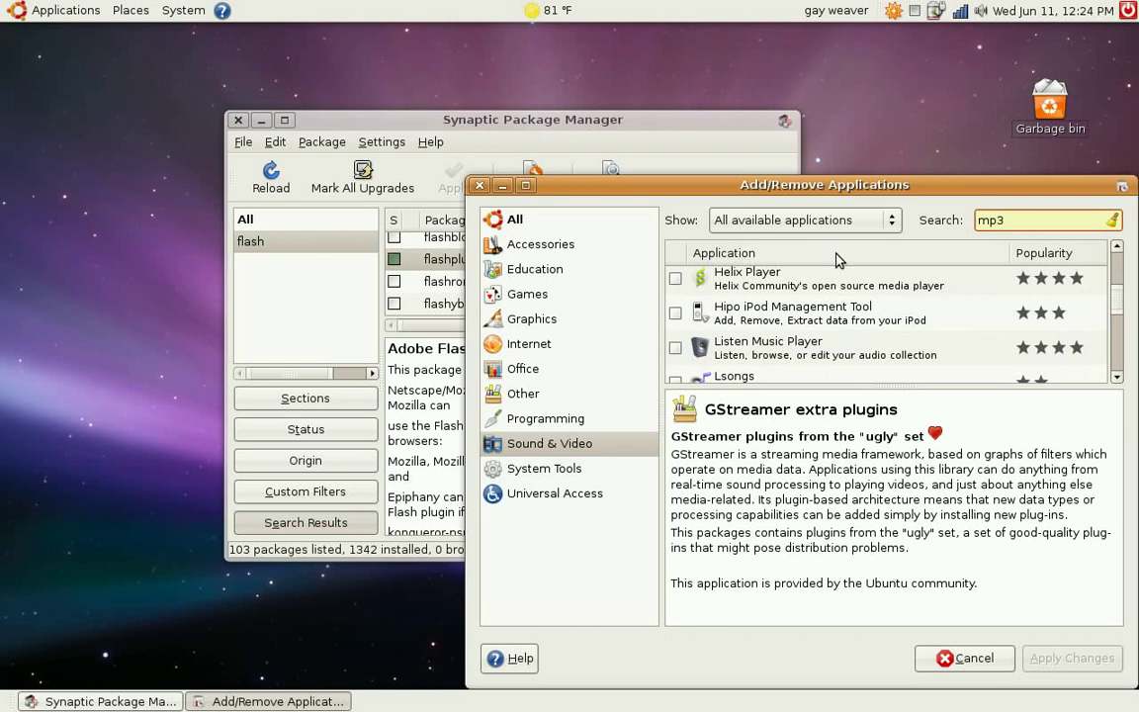
Launch Rhythmbox Music Player to view its main window and close it again.
click(29, 12)
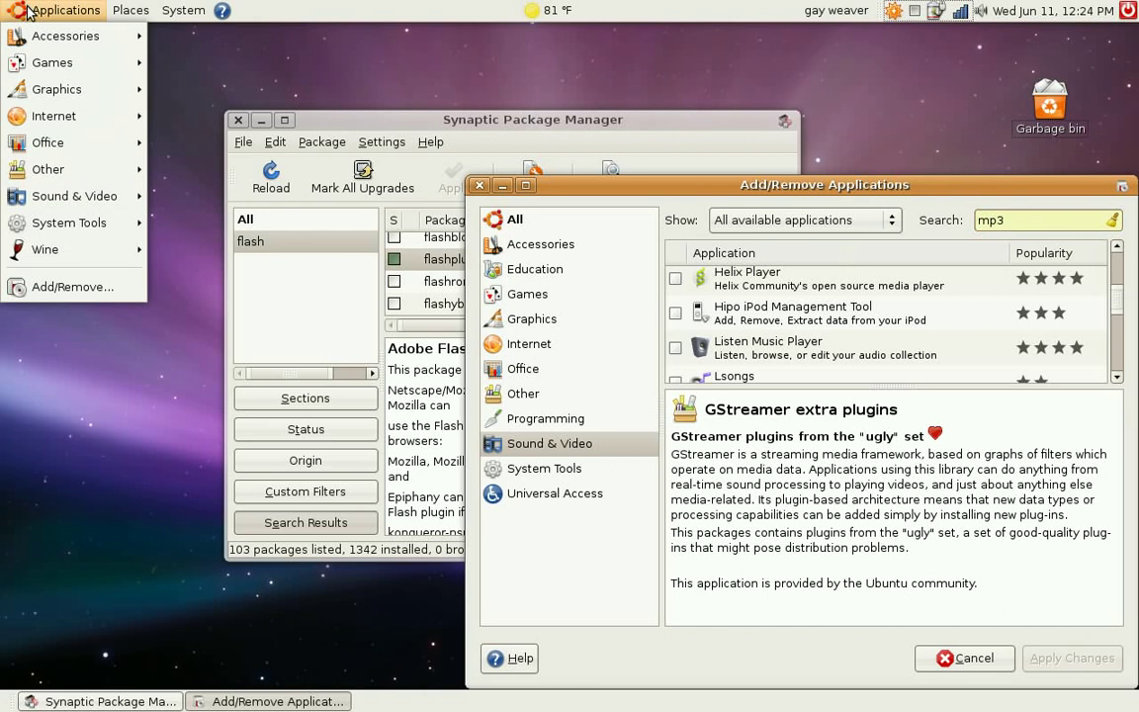
mouse_move(75, 195)
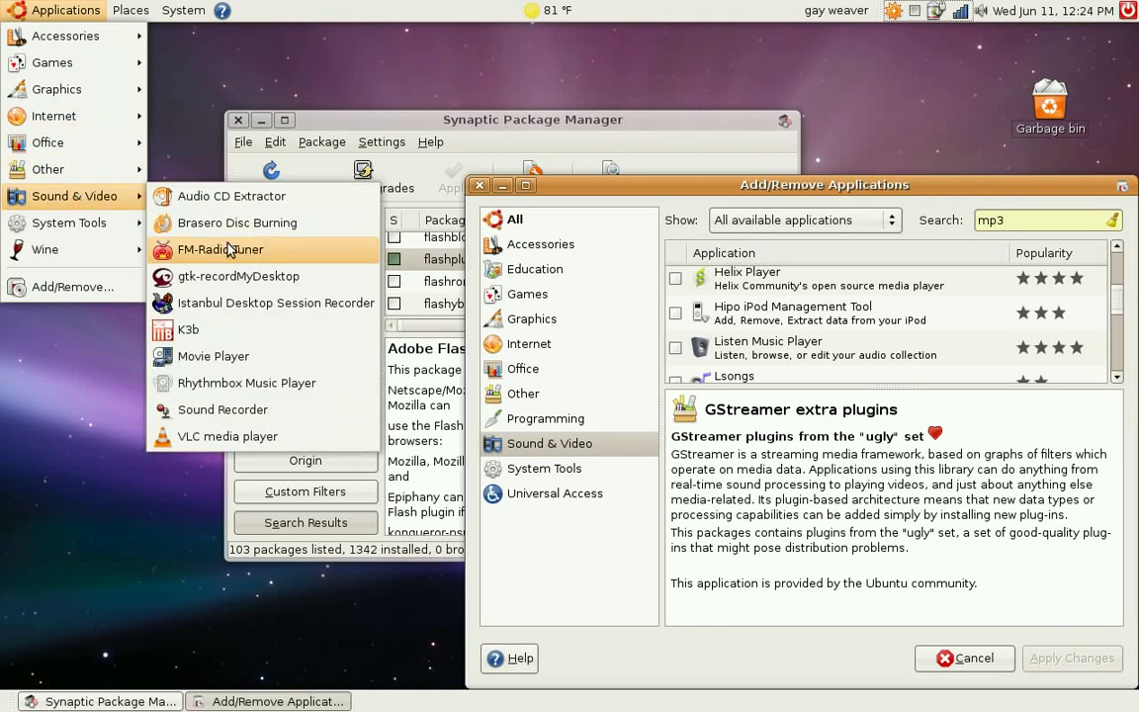
click(288, 388)
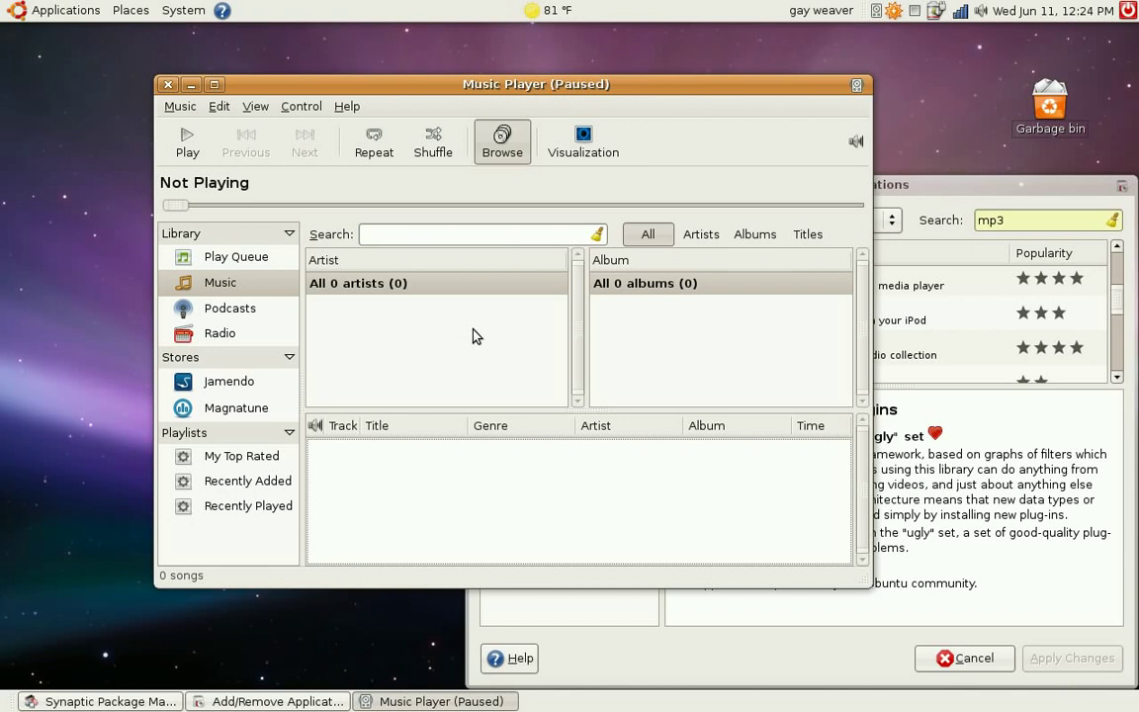
click(168, 85)
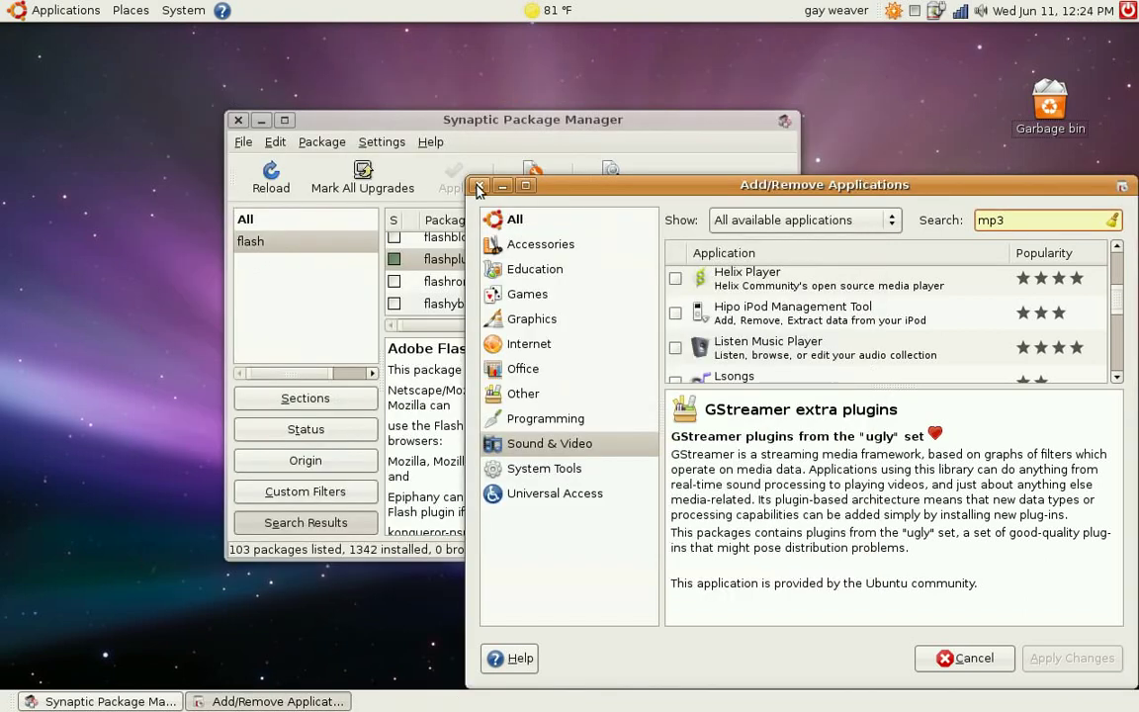
Close Add/Remove Applications without applying changes, move the Synaptic Package Manager window toward the desktop's center and close it.
click(480, 186)
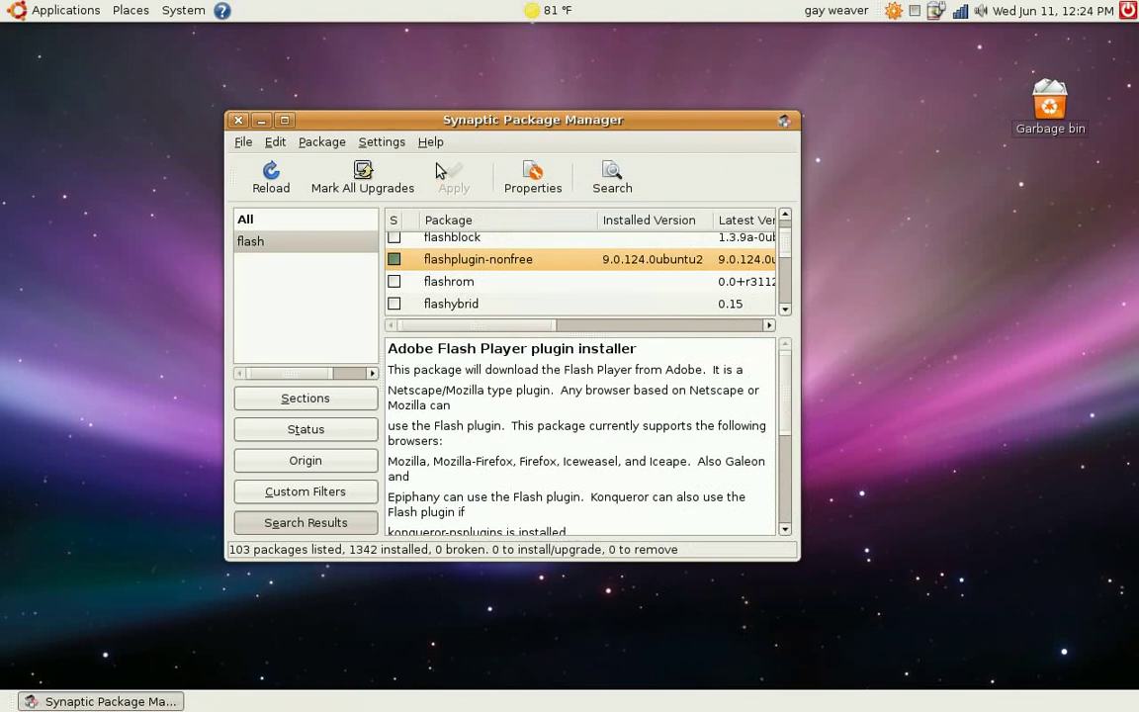
drag(513, 130, 687, 154)
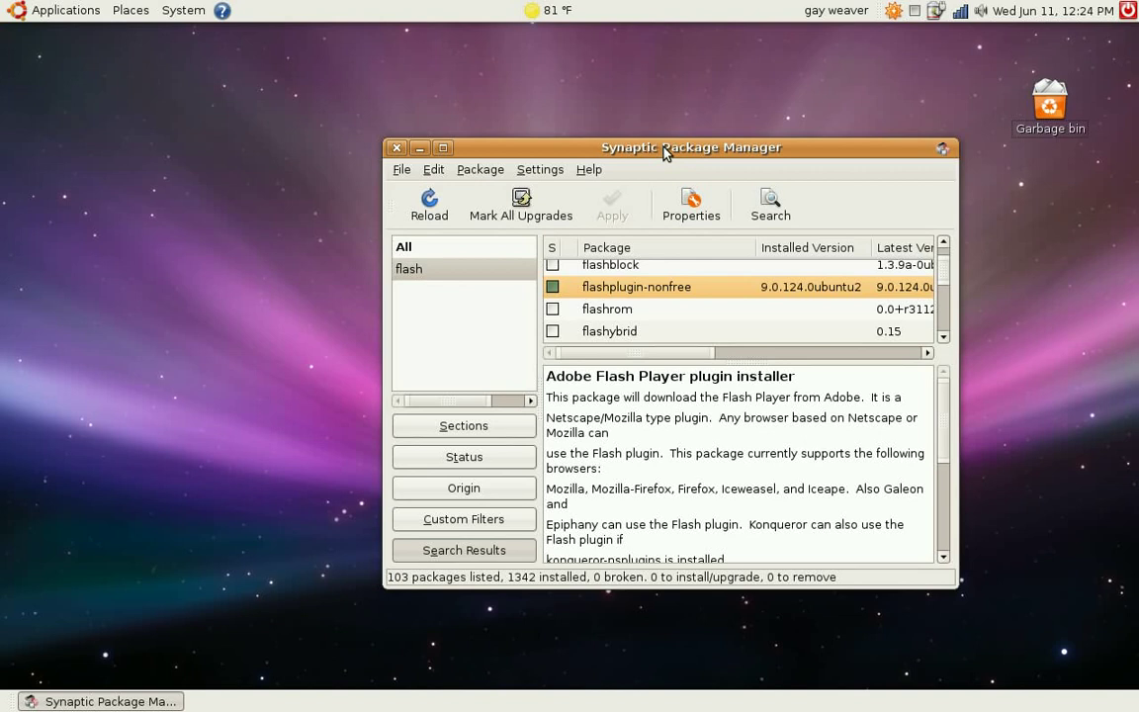
click(395, 150)
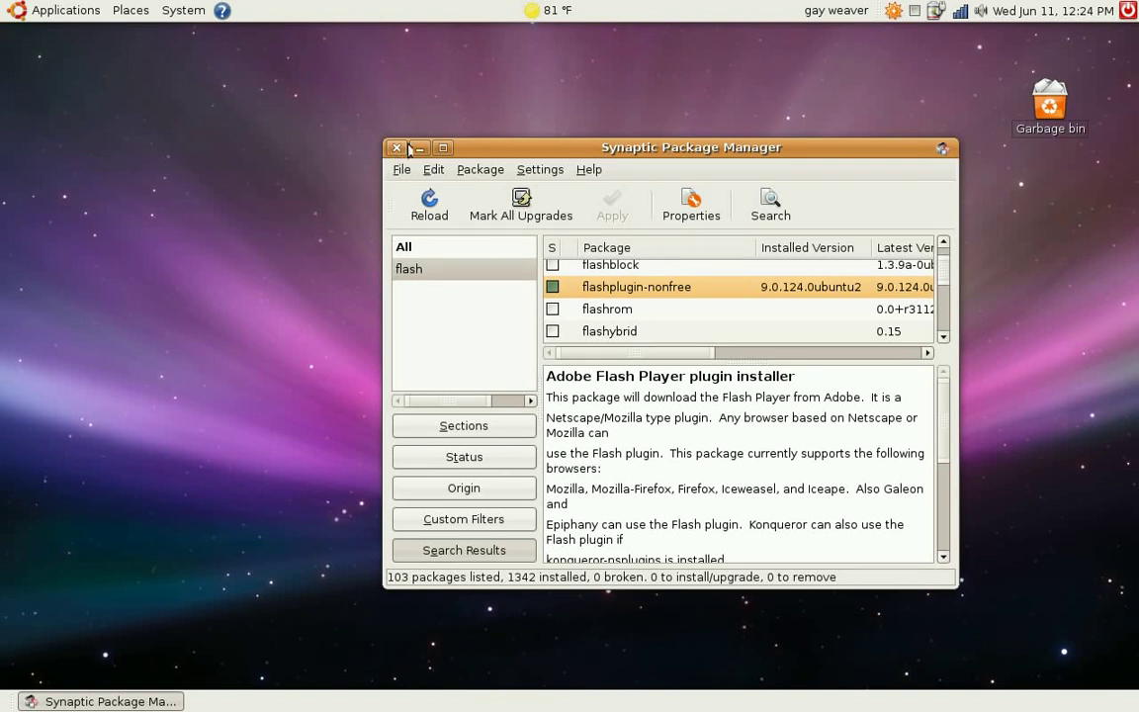